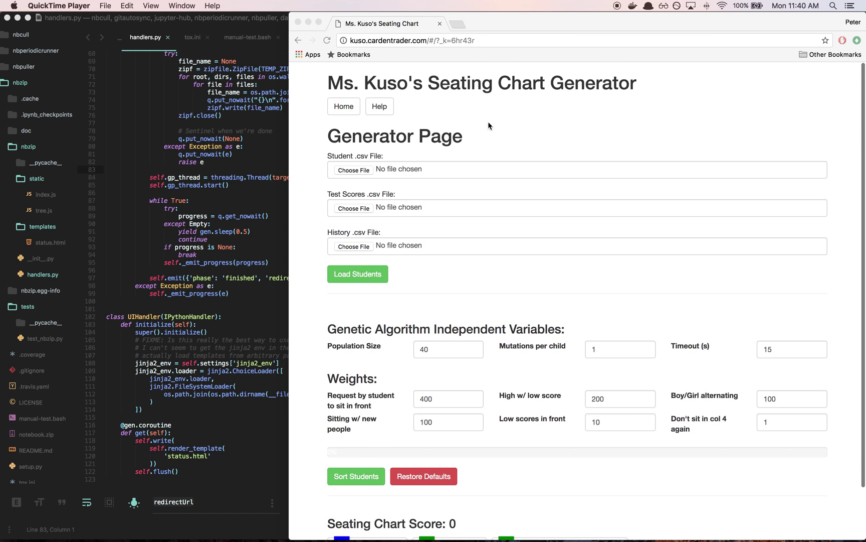
Highlight the generator title and page heading to point them out
click(489, 126)
click(482, 168)
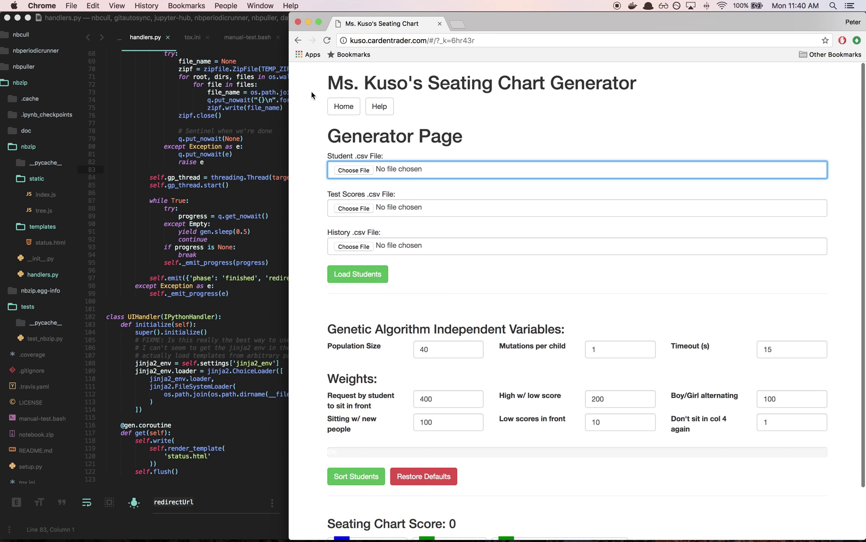
drag(312, 95, 473, 140)
click(464, 145)
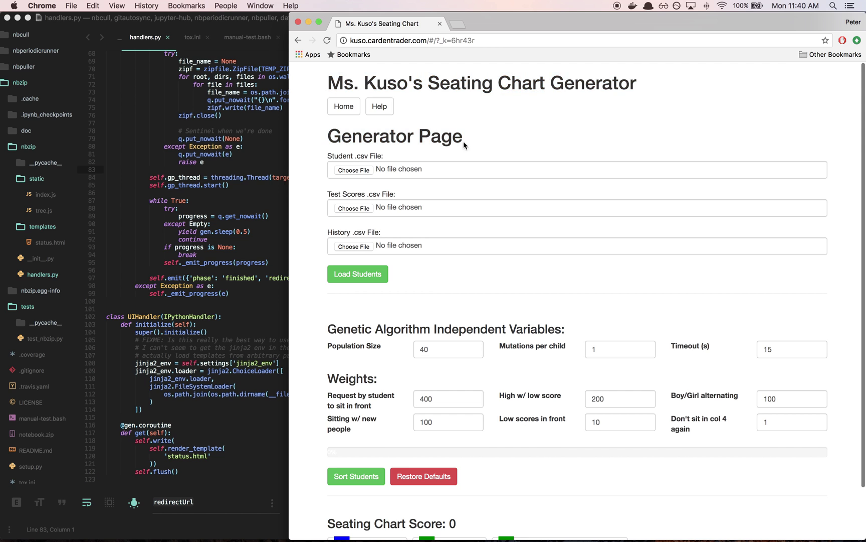
scroll(464, 144, down, 3)
scroll(451, 145, up, 3)
drag(332, 86, 532, 150)
click(532, 154)
drag(452, 131, 310, 71)
click(309, 80)
Scroll down the generator page to the algorithm weight settings
scroll(374, 192, down, 3)
scroll(374, 192, up, 3)
scroll(501, 143, down, 2)
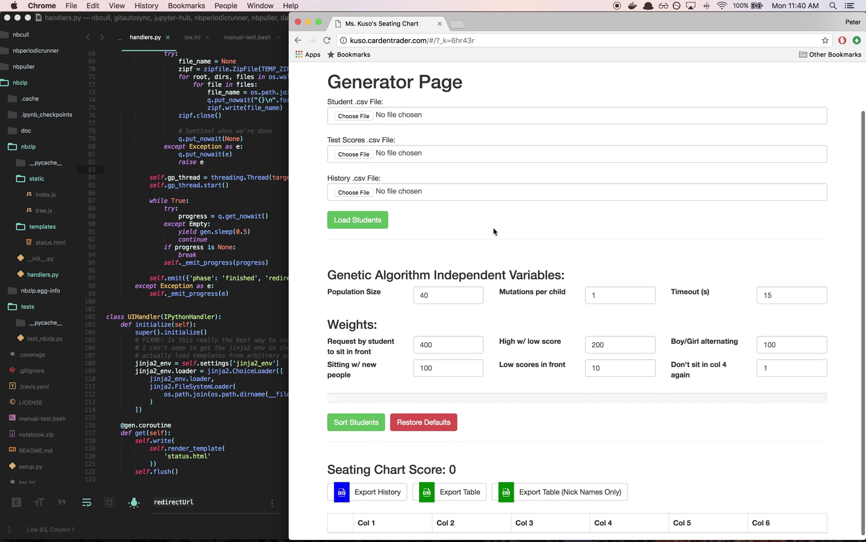
scroll(524, 148, up, 2)
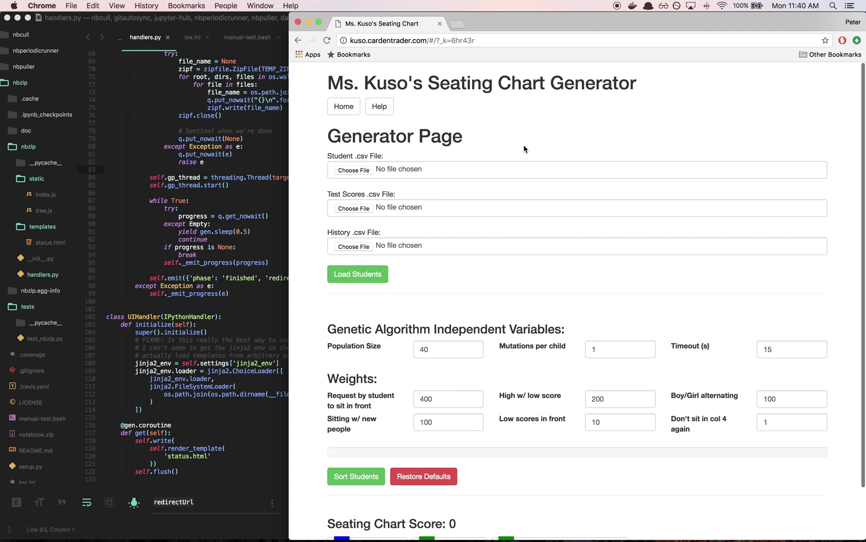
scroll(487, 215, down, 2)
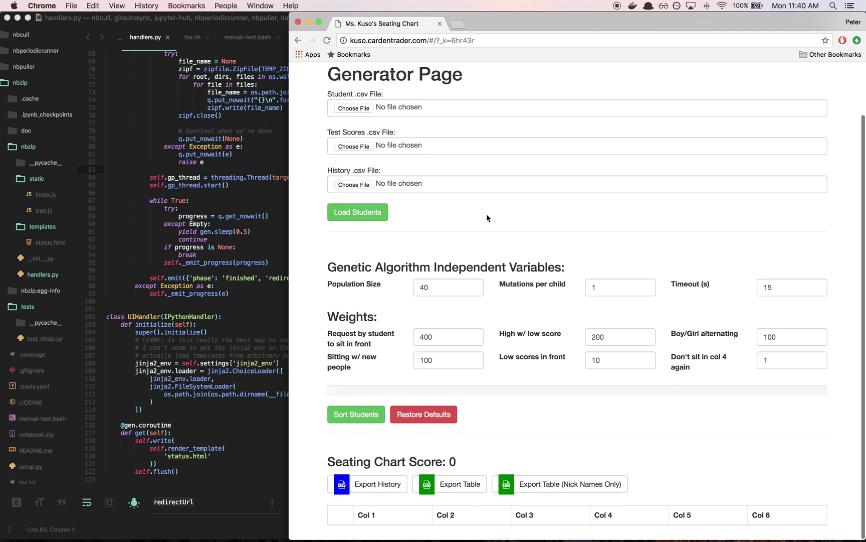
scroll(487, 215, up, 2)
scroll(487, 218, down, 1)
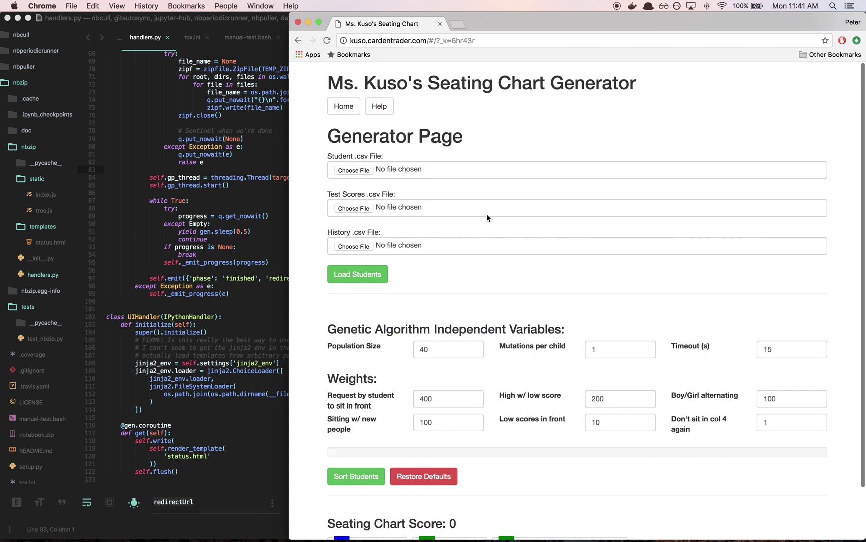
scroll(487, 215, down, 2)
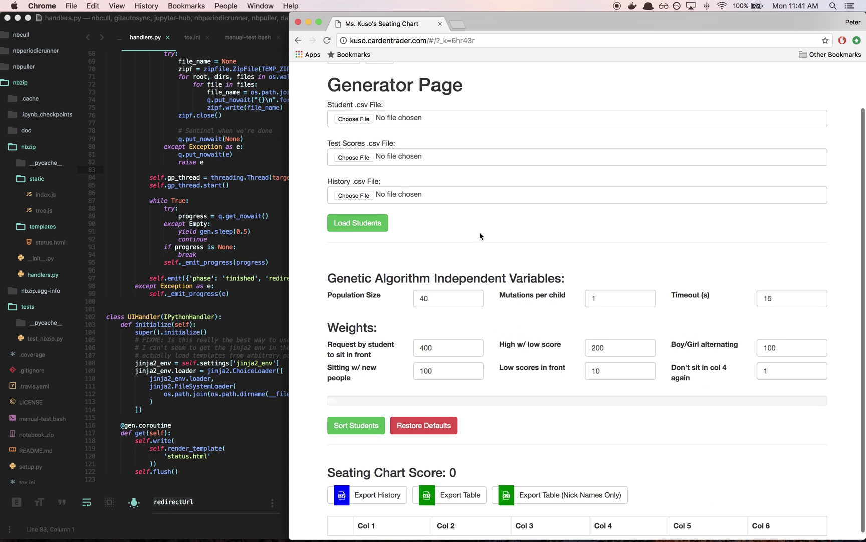
scroll(479, 235, down, 1)
scroll(479, 236, up, 3)
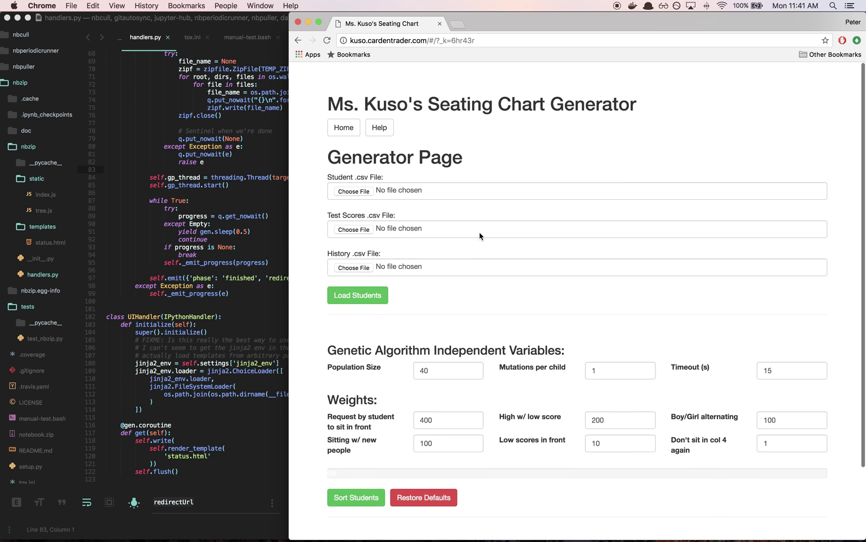
scroll(480, 236, down, 1)
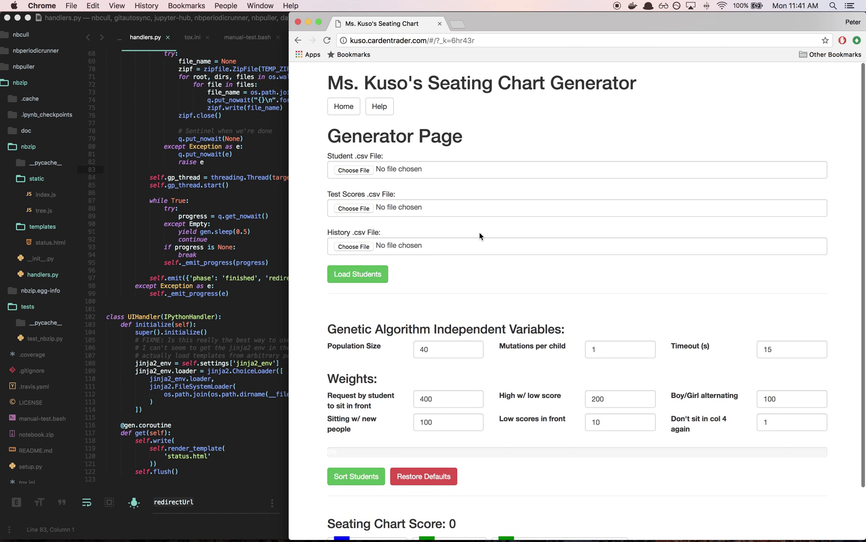
scroll(479, 236, down, 3)
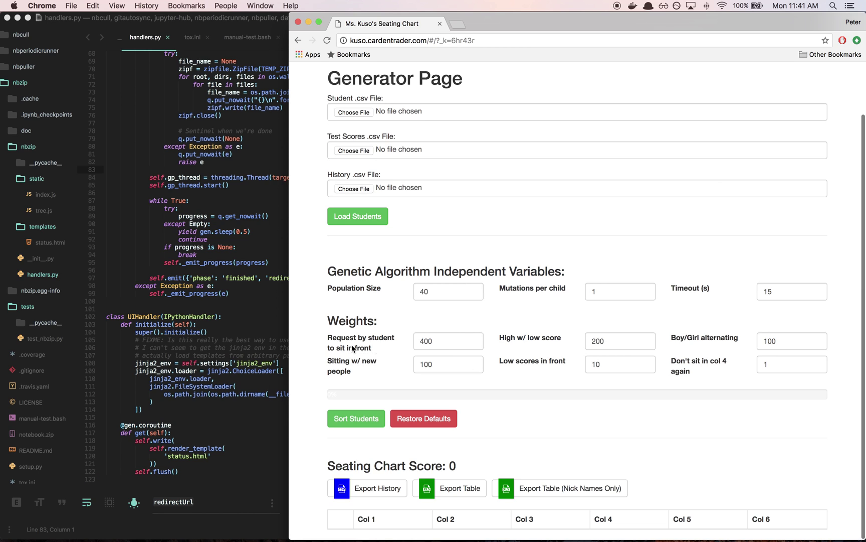
Point out the Request by student to sit in front, High w/ low score and Sitting w/ new people weights
drag(351, 350, 391, 344)
click(324, 339)
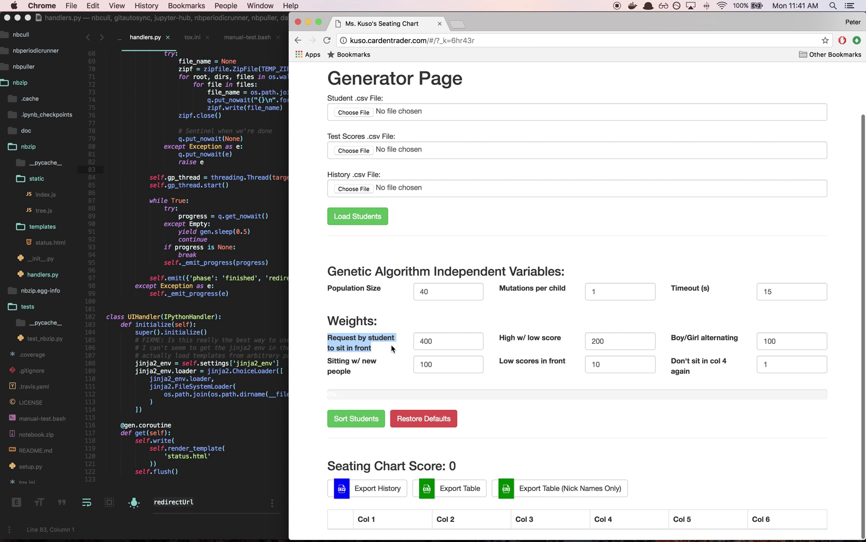
click(539, 339)
double_click(536, 339)
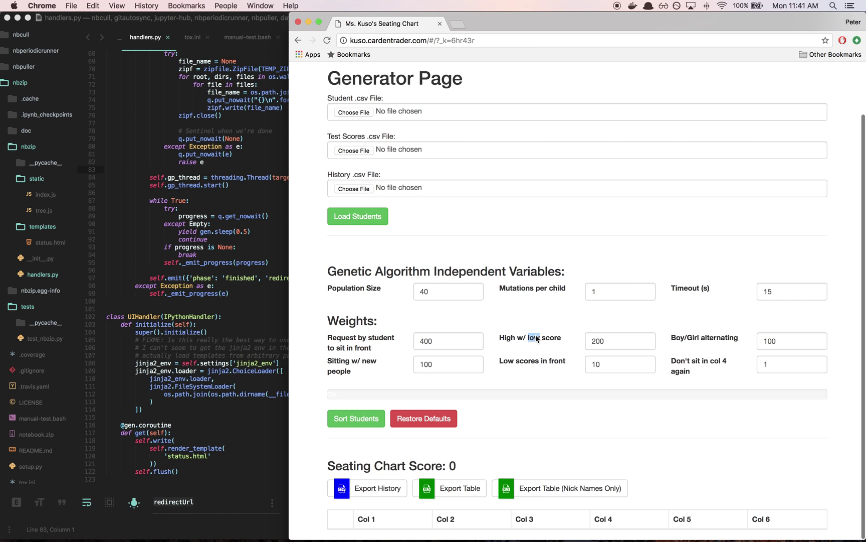
click(536, 338)
double_click(536, 339)
click(536, 340)
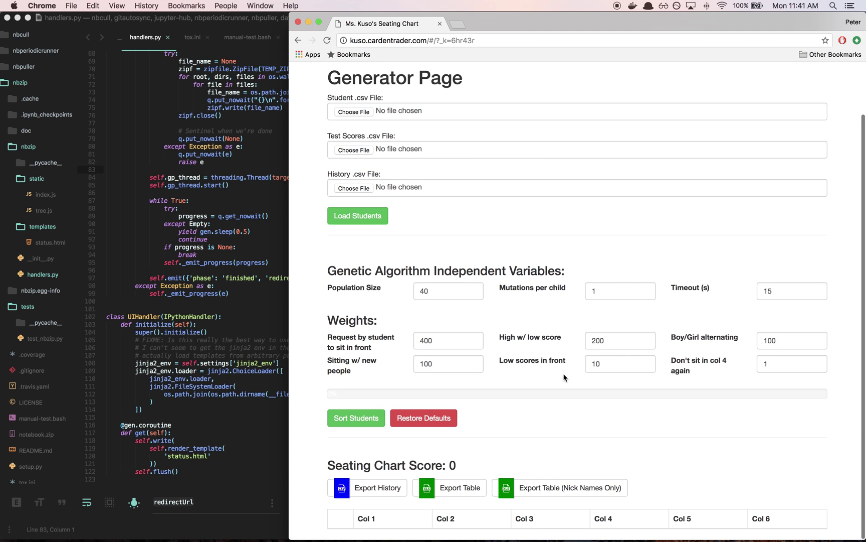
triple_click(337, 359)
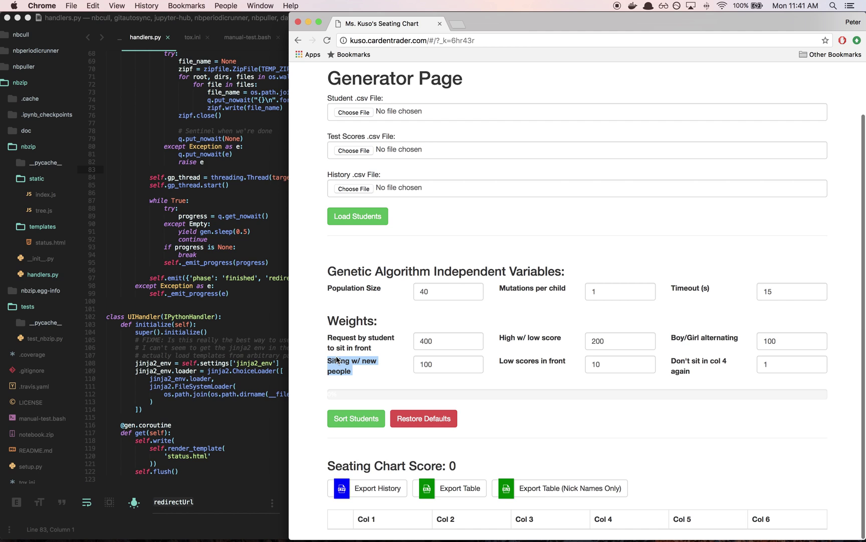
click(337, 359)
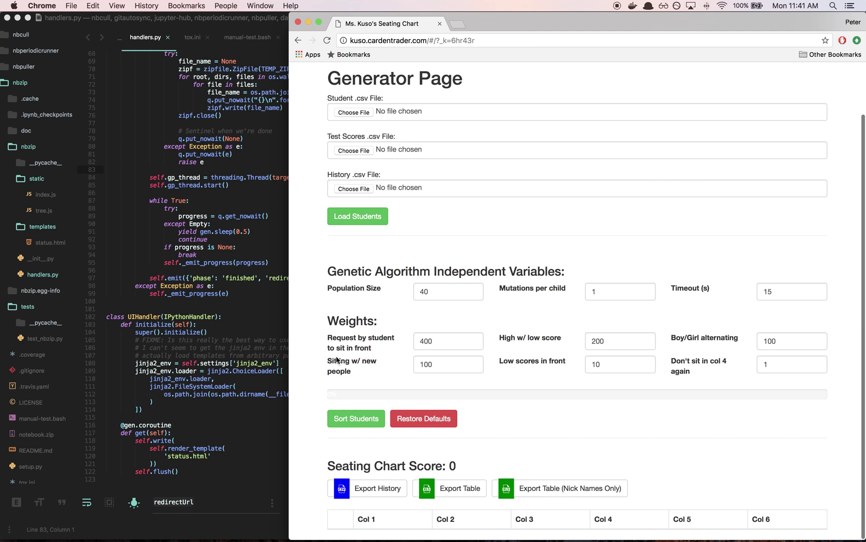
drag(337, 359, 352, 371)
click(561, 380)
scroll(561, 381, down, 1)
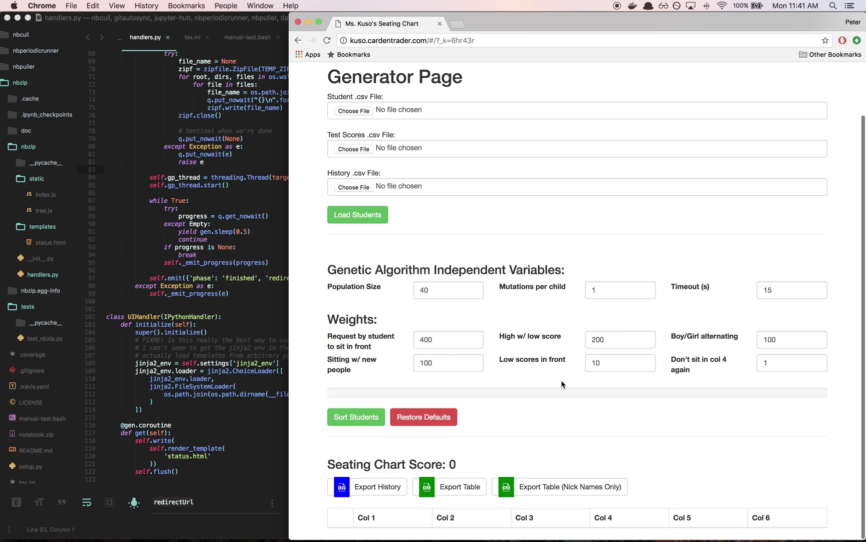
Point out the Low scores in front, High w/ low score and Don't sit in col 4 again weights
triple_click(546, 370)
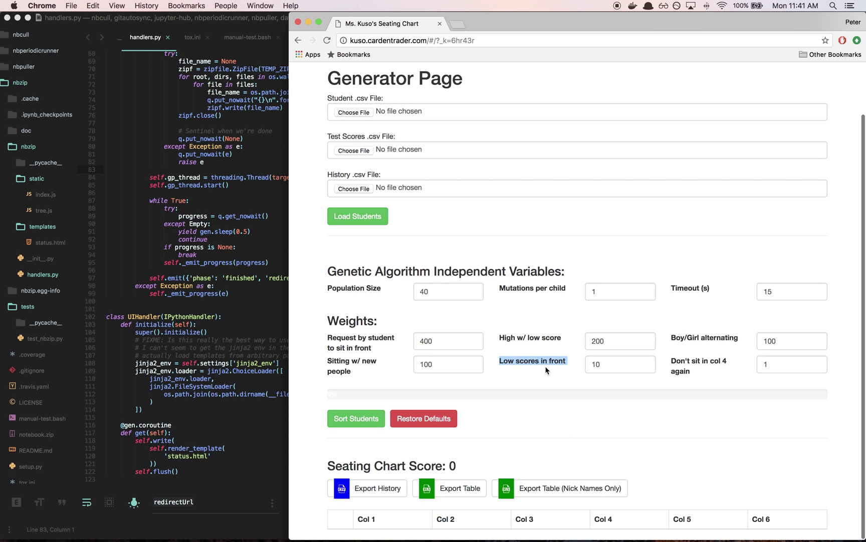
click(546, 369)
triple_click(546, 369)
double_click(524, 343)
triple_click(524, 343)
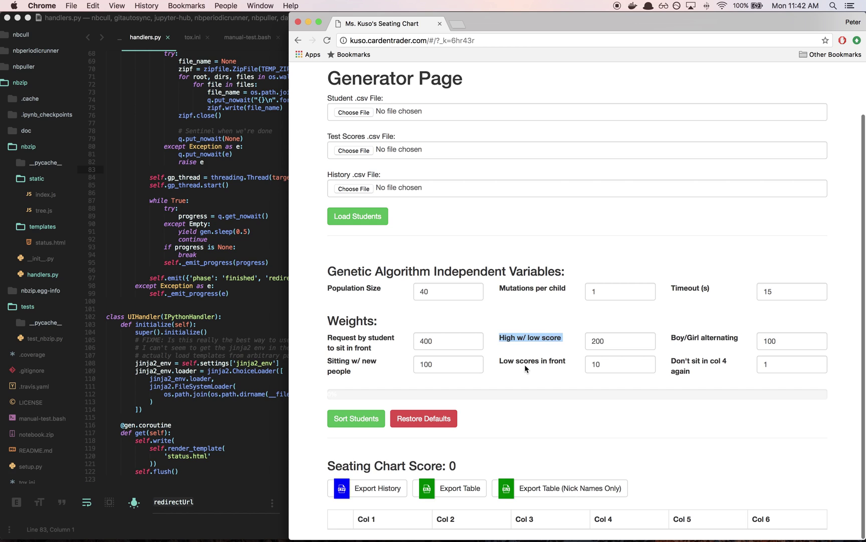
click(525, 364)
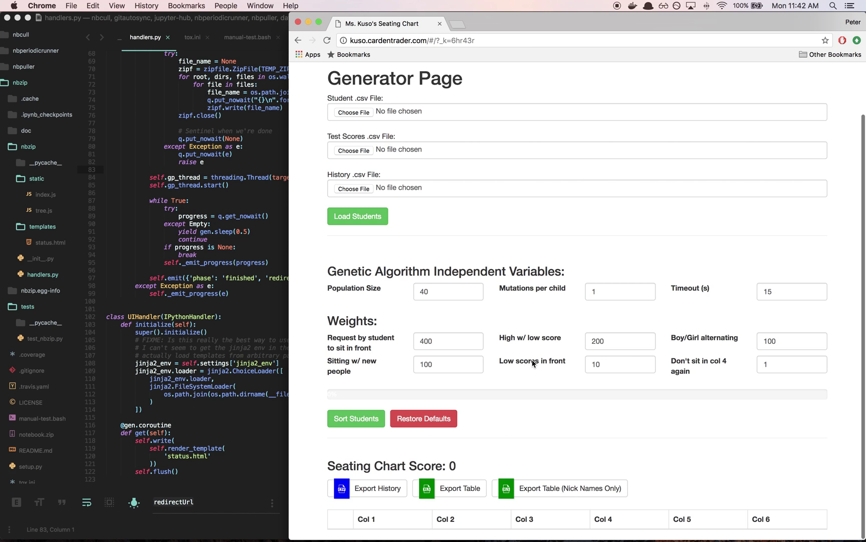
triple_click(532, 362)
double_click(533, 362)
triple_click(535, 360)
drag(669, 357, 683, 369)
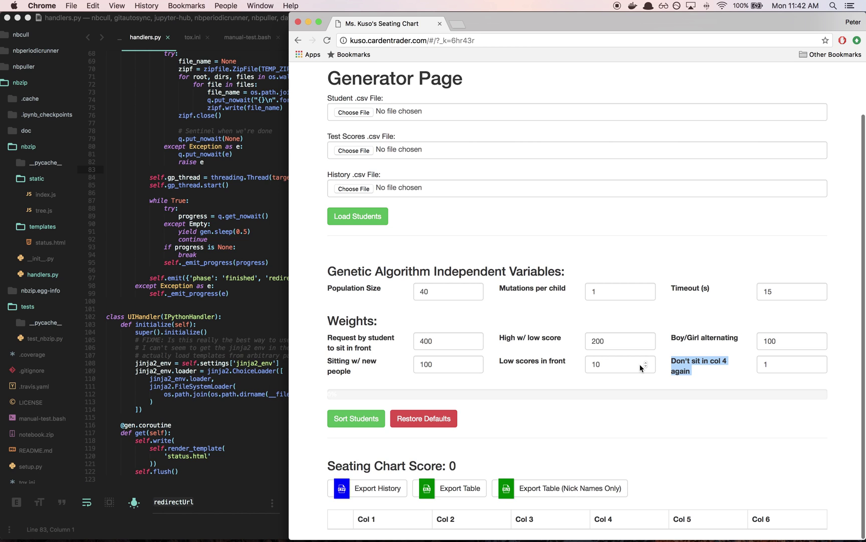
triple_click(673, 377)
View the help page explaining the generator twice, returning to the generator page each time
scroll(461, 293, up, 3)
scroll(372, 192, down, 5)
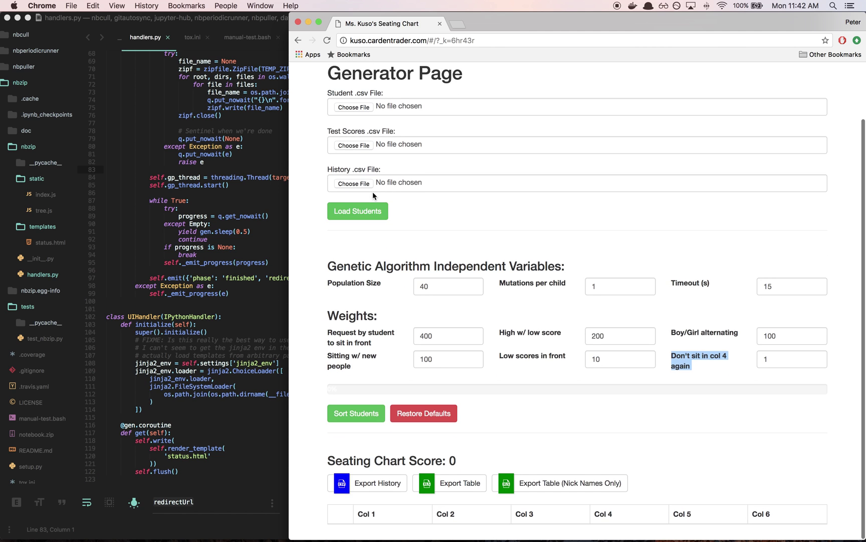
scroll(419, 218, up, 5)
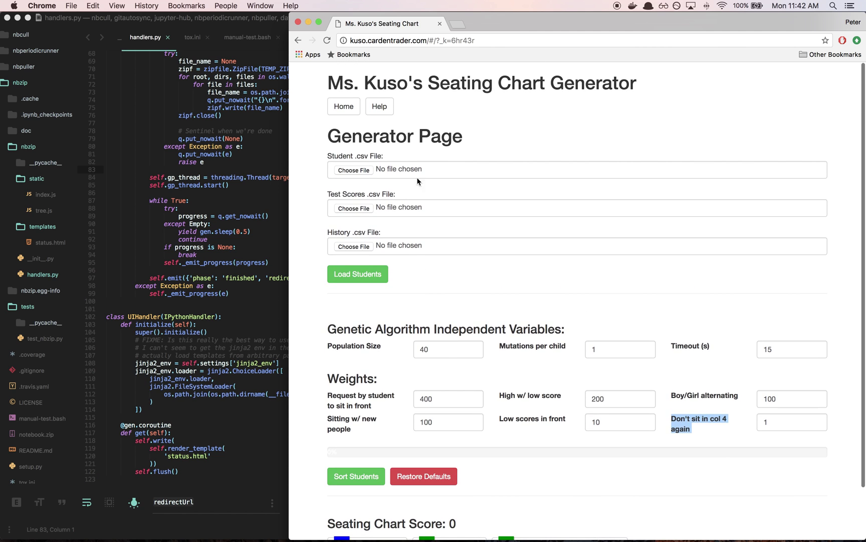
click(377, 103)
click(349, 113)
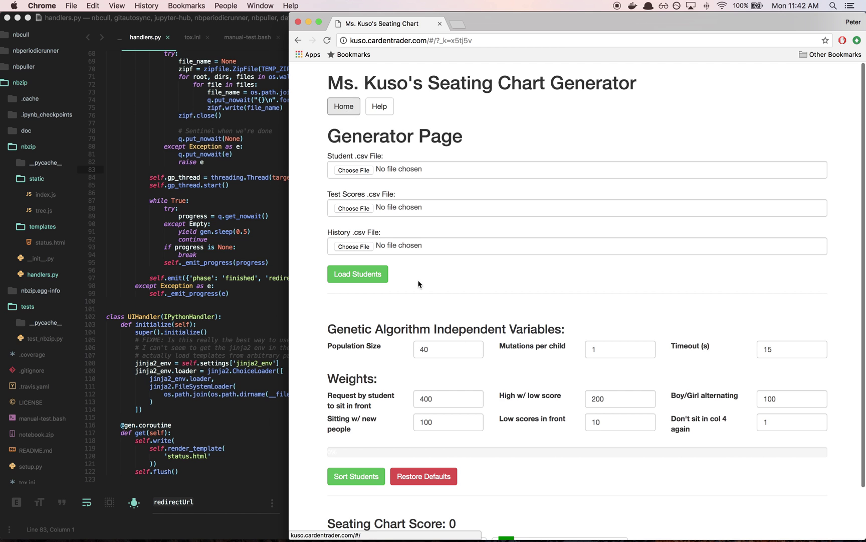
scroll(419, 321, down, 4)
scroll(401, 150, up, 4)
click(382, 110)
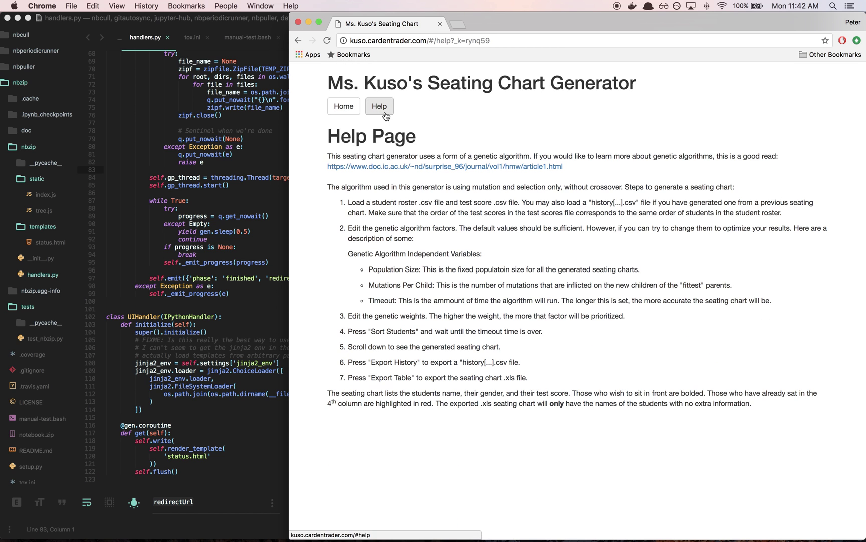
click(346, 110)
scroll(398, 300, down, 1)
scroll(397, 295, down, 4)
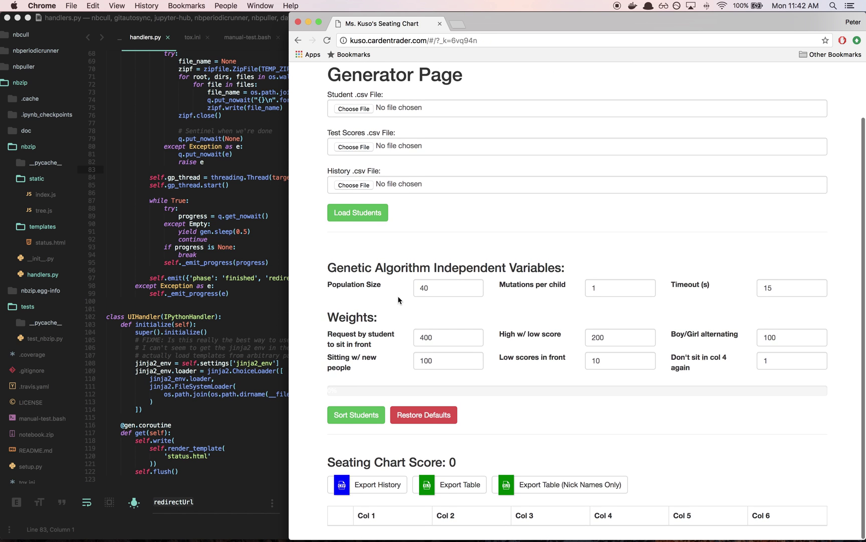
scroll(397, 295, up, 3)
scroll(397, 295, down, 1)
scroll(397, 296, up, 2)
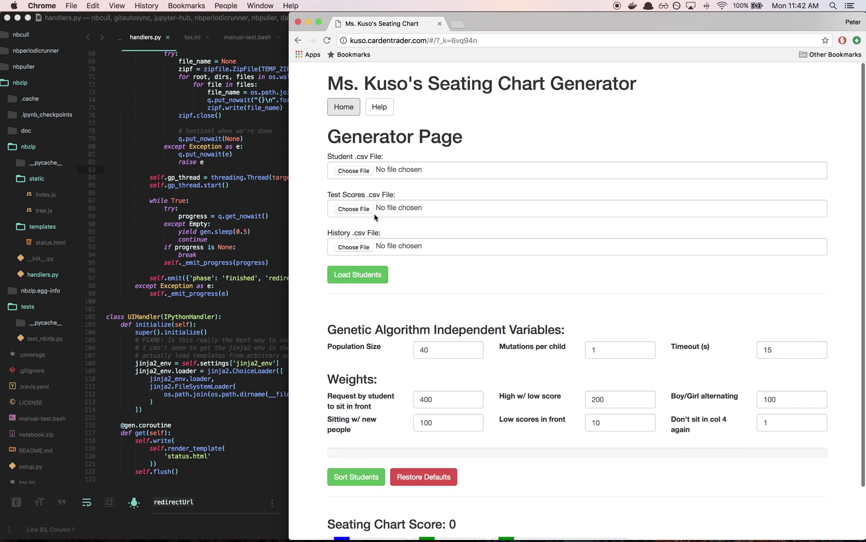
Choose Student Roster1.csv as the student roster file
click(354, 170)
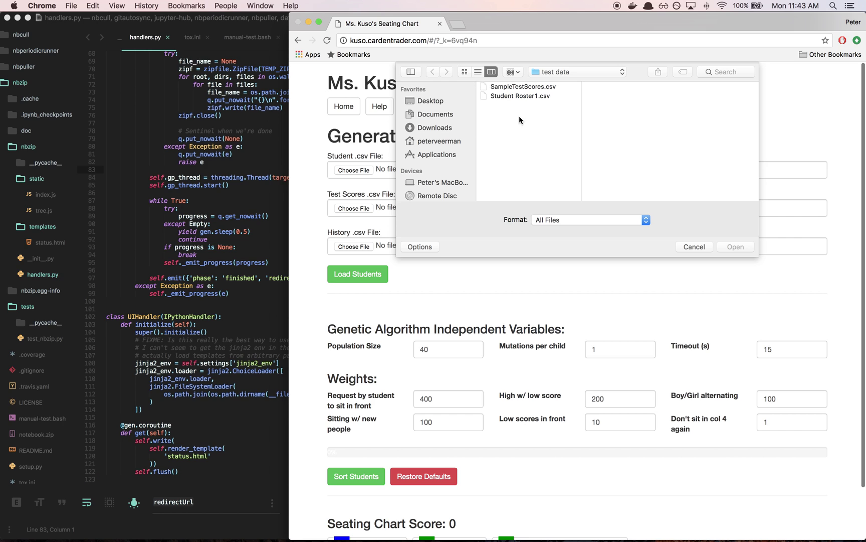
click(505, 98)
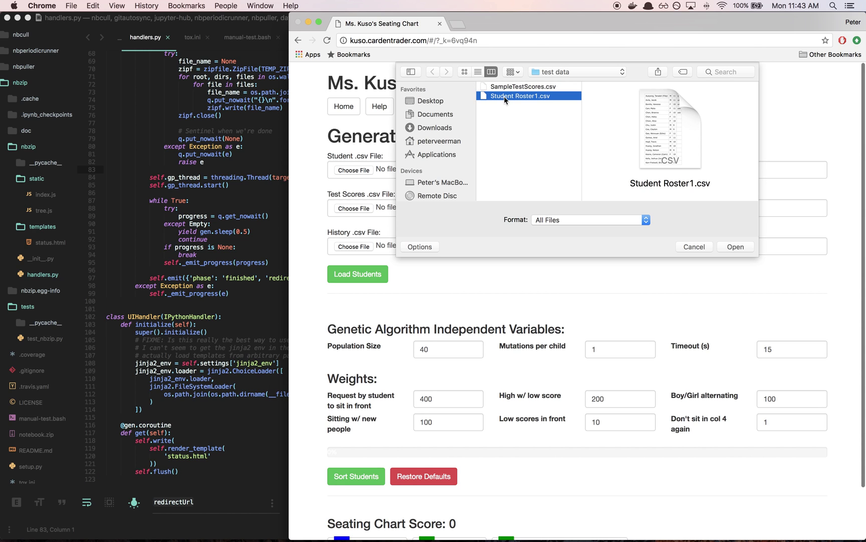
double_click(504, 97)
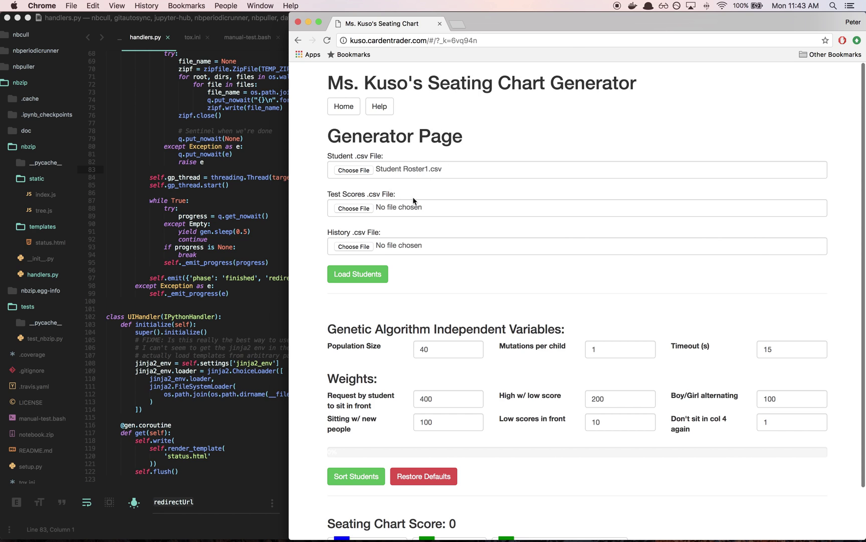
Attach SampleTestScores.csv as the test scores file and load the students into the table
click(355, 209)
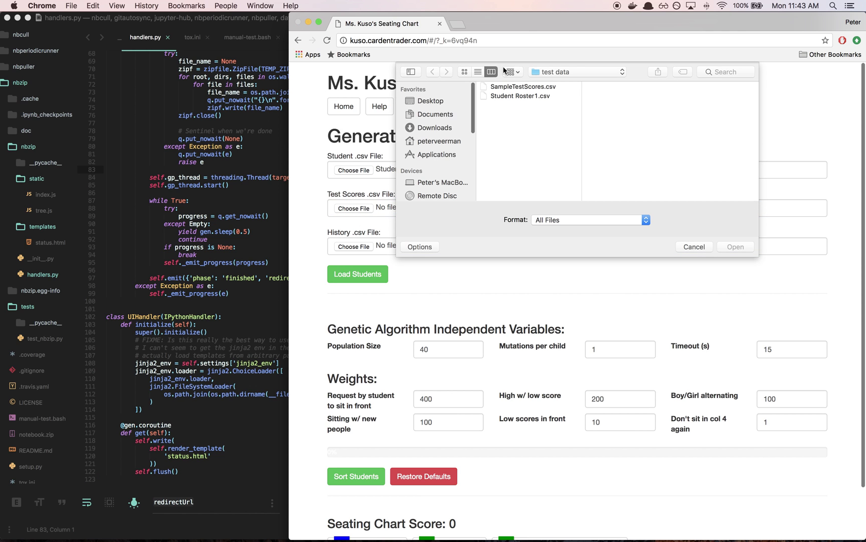
click(501, 86)
double_click(501, 86)
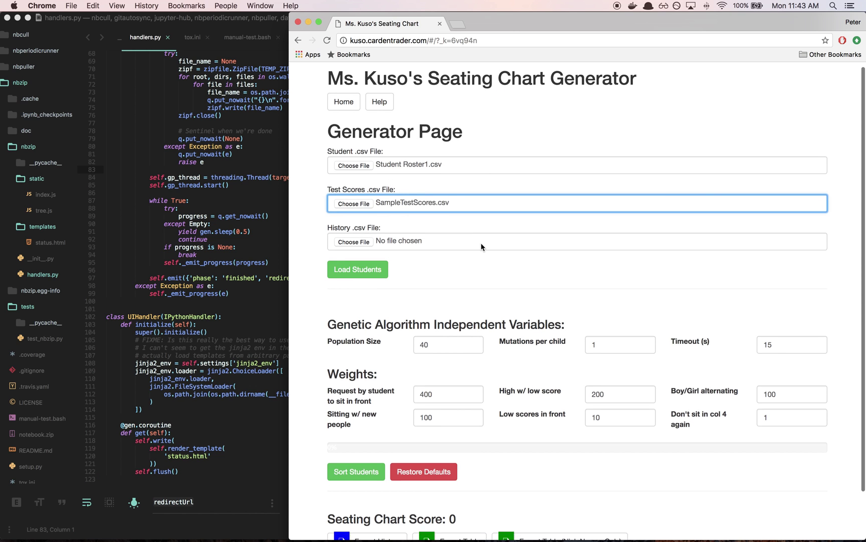
scroll(481, 245, down, 2)
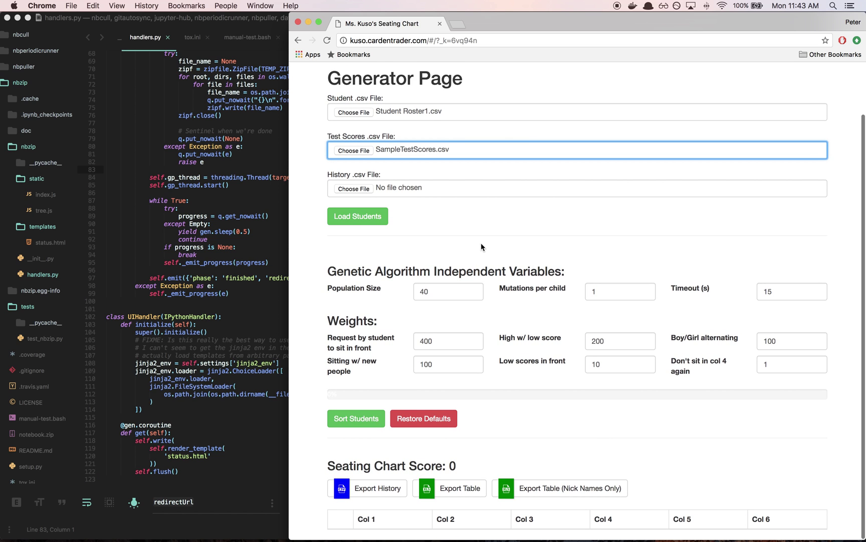
click(361, 221)
scroll(448, 228, down, 8)
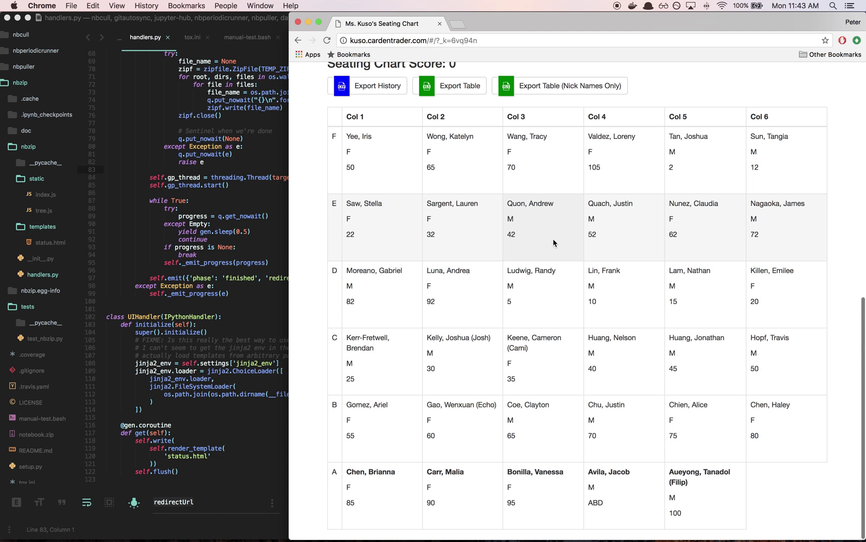
scroll(554, 239, up, 8)
scroll(515, 300, down, 4)
scroll(515, 300, down, 5)
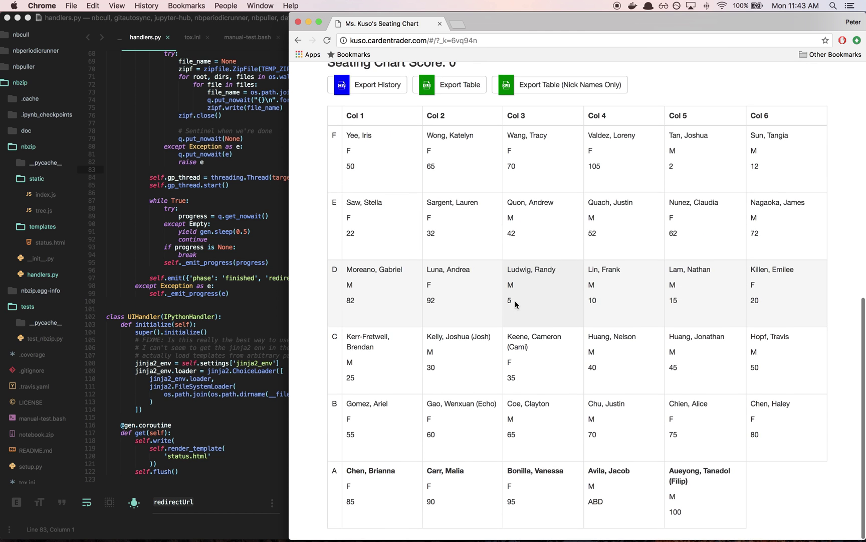
scroll(515, 300, up, 6)
scroll(515, 300, down, 1)
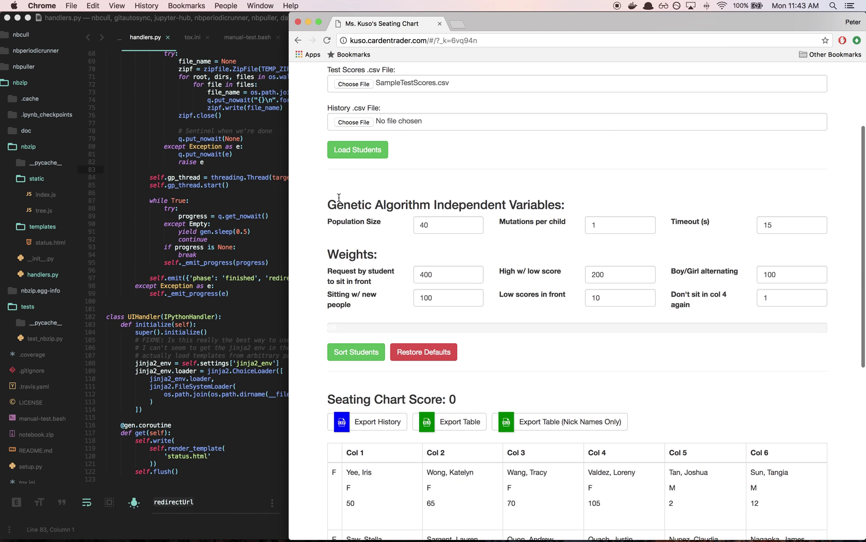
scroll(327, 203, down, 4)
scroll(329, 200, down, 2)
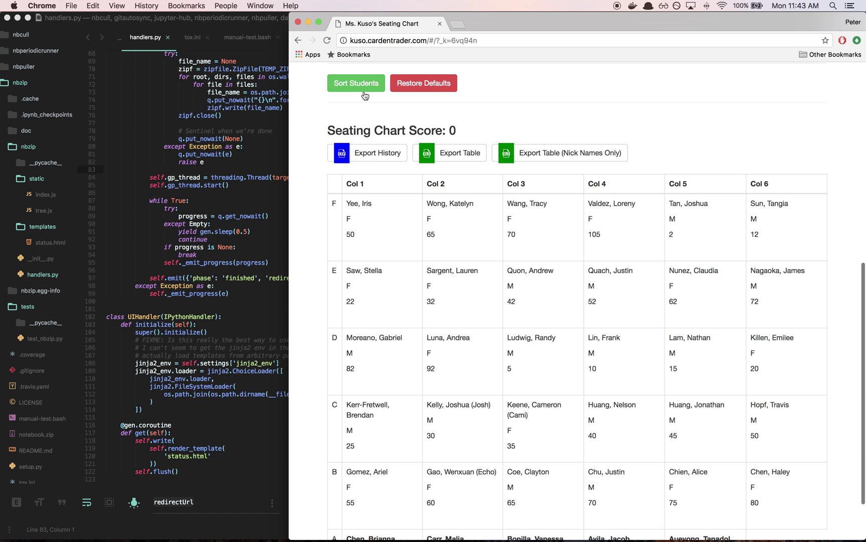
click(363, 89)
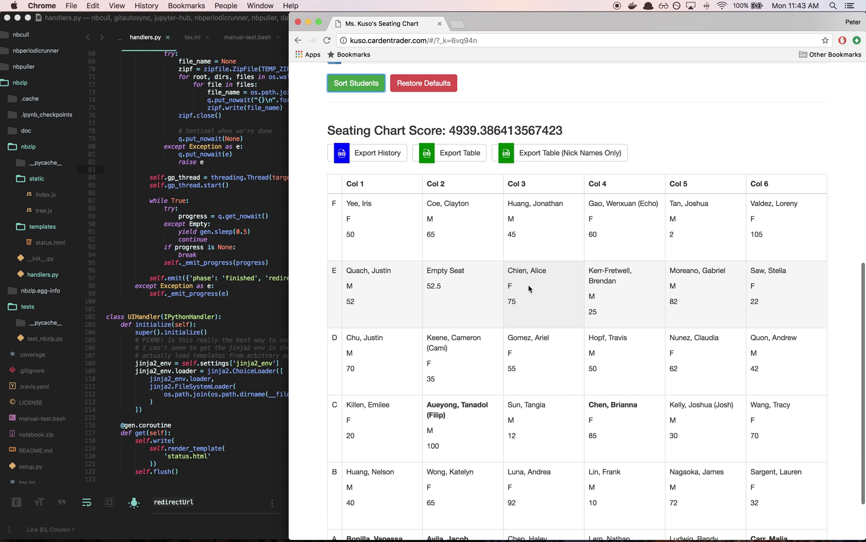
Scroll through the seating table while sorting reaches the 4955.721282949856 score
scroll(529, 289, down, 3)
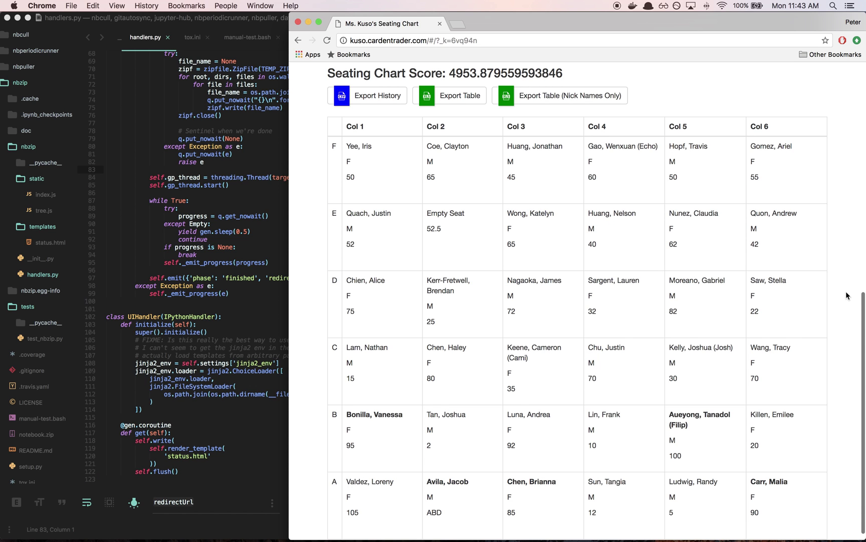
scroll(782, 251, up, 5)
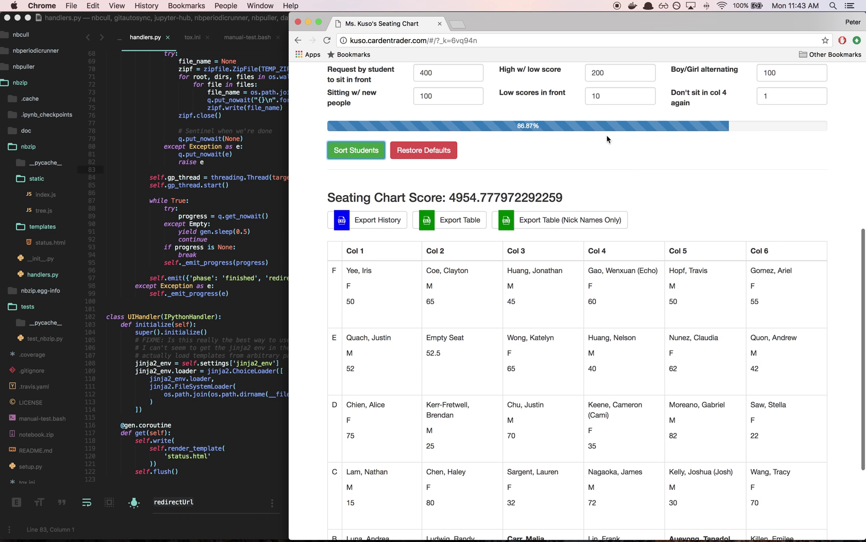
scroll(839, 160, down, 2)
scroll(838, 159, down, 5)
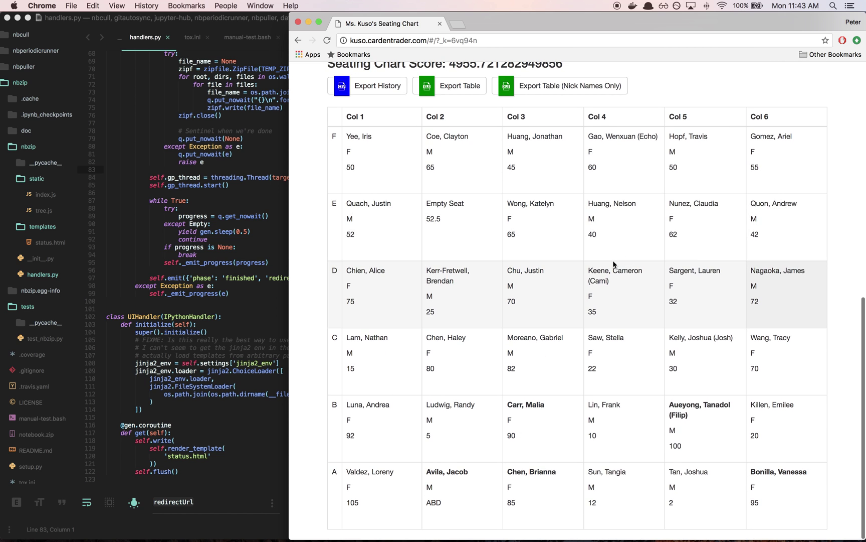
scroll(614, 265, up, 2)
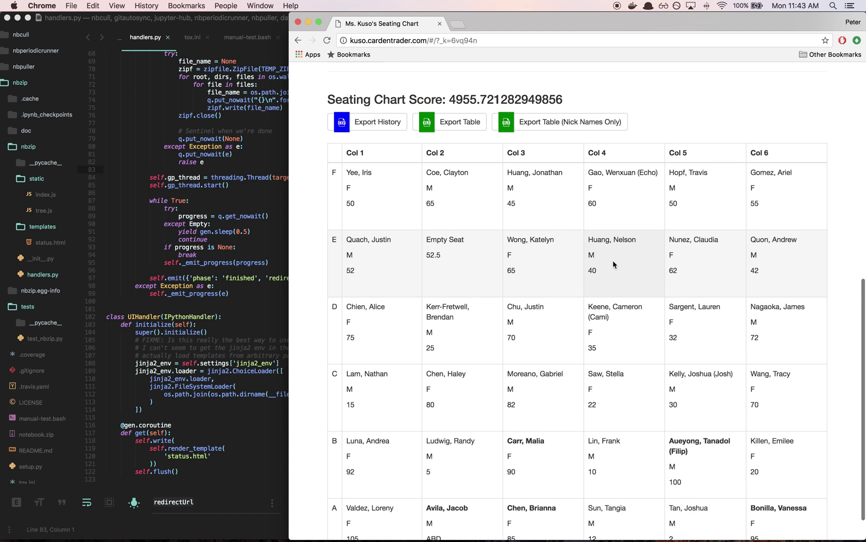
scroll(613, 261, down, 2)
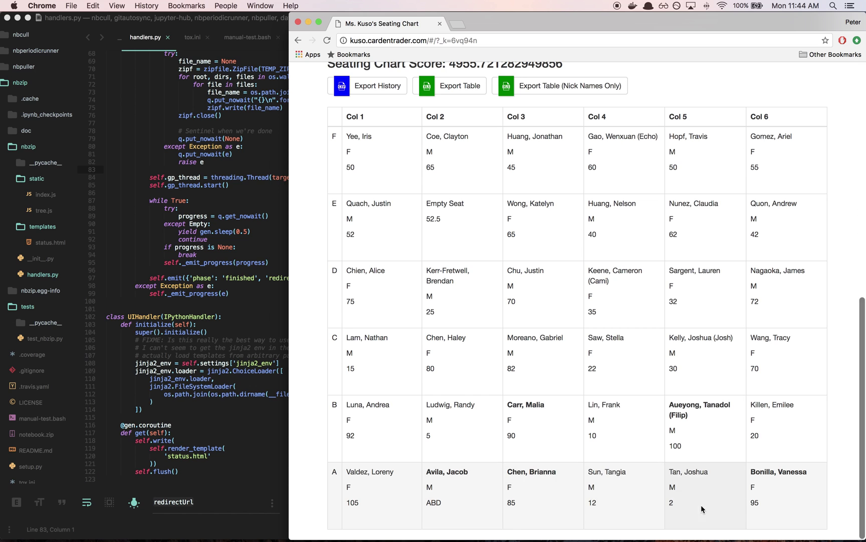
scroll(551, 351, up, 2)
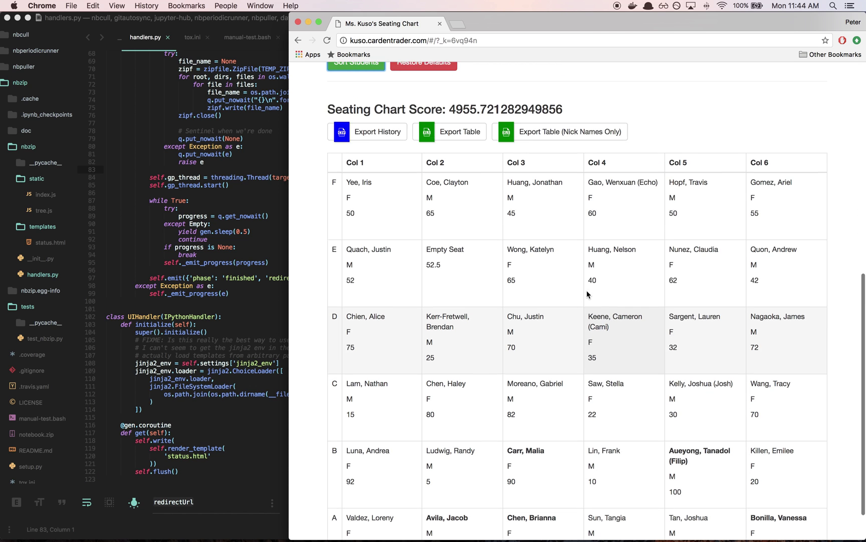
scroll(589, 293, down, 2)
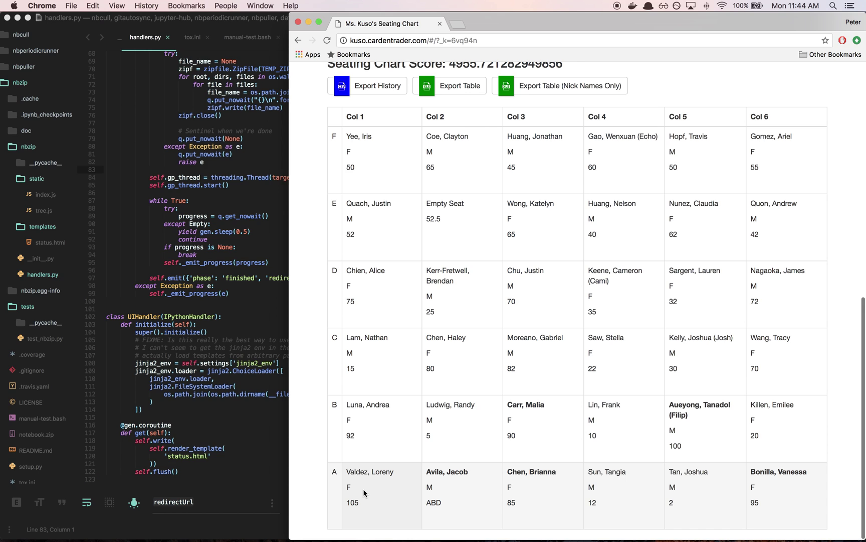
mouse_move(362, 505)
mouse_down()
mouse_move(346, 463)
mouse_move(361, 504)
mouse_up()
click(384, 277)
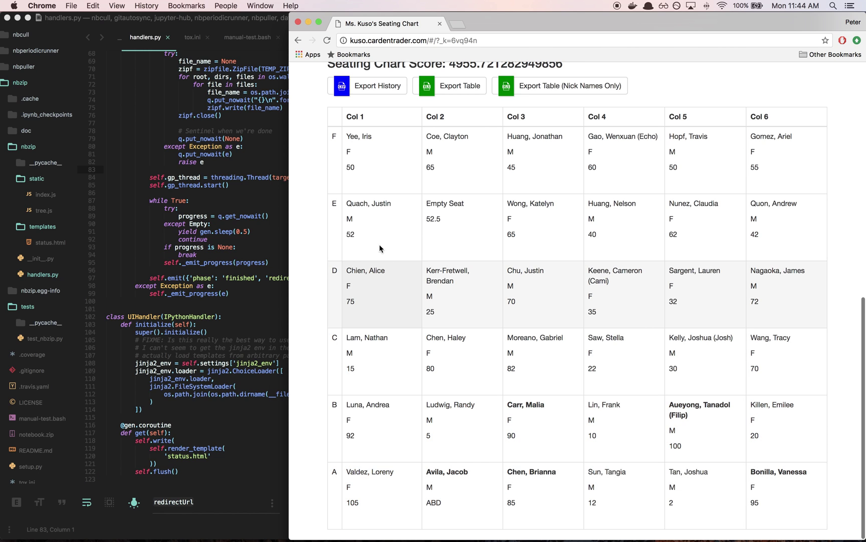
drag(381, 247, 346, 216)
click(389, 495)
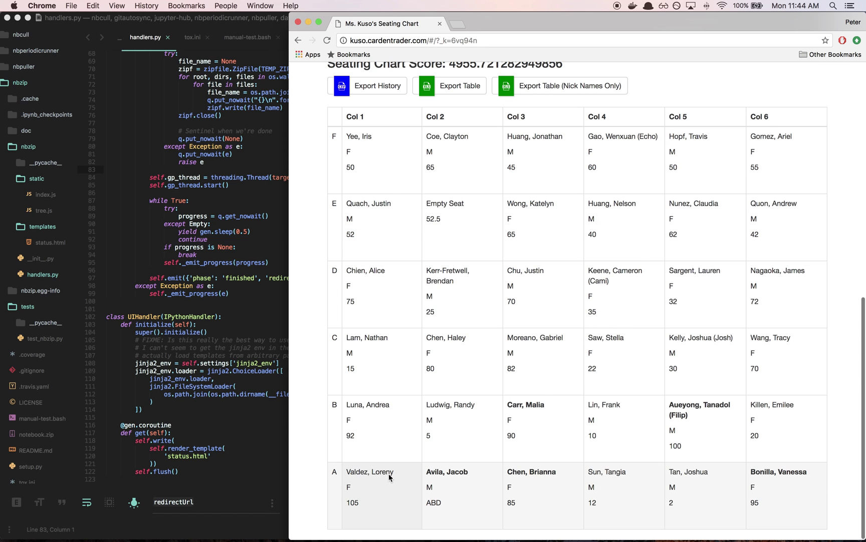
drag(390, 471, 361, 486)
click(363, 489)
double_click(348, 502)
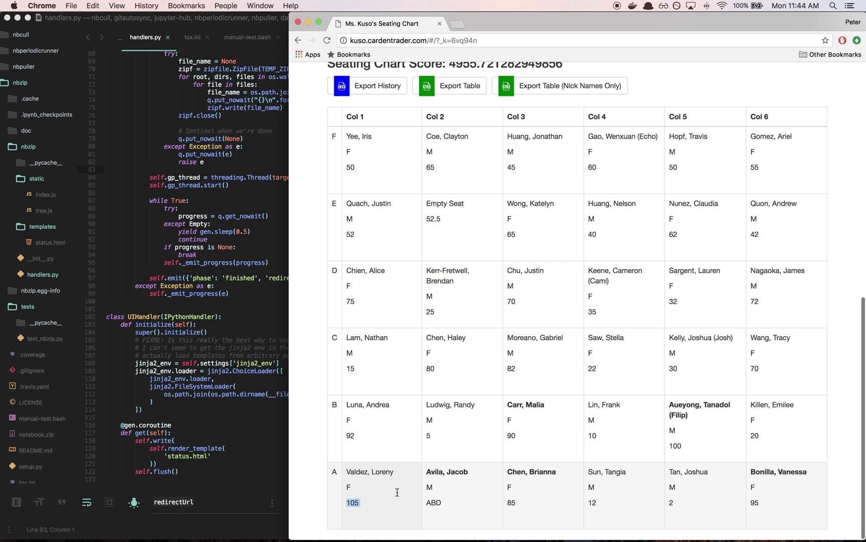
click(442, 478)
drag(489, 478, 428, 472)
click(429, 468)
triple_click(429, 468)
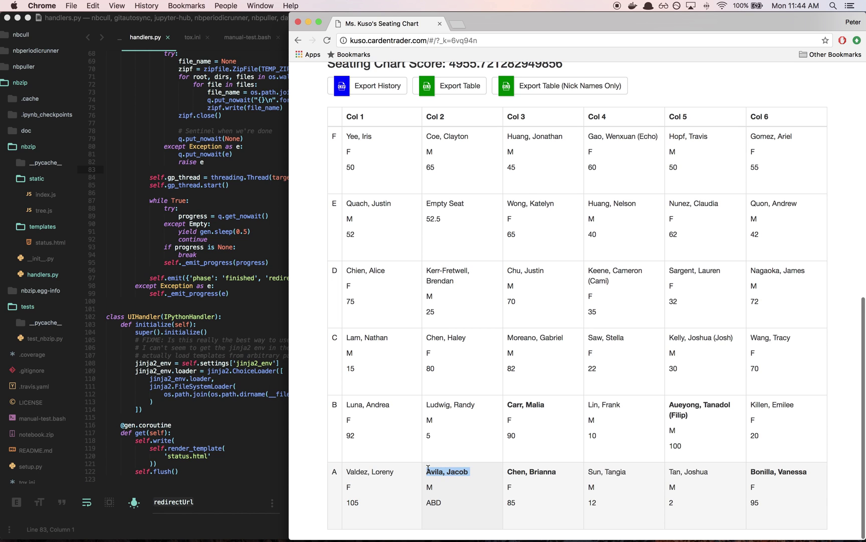
click(494, 421)
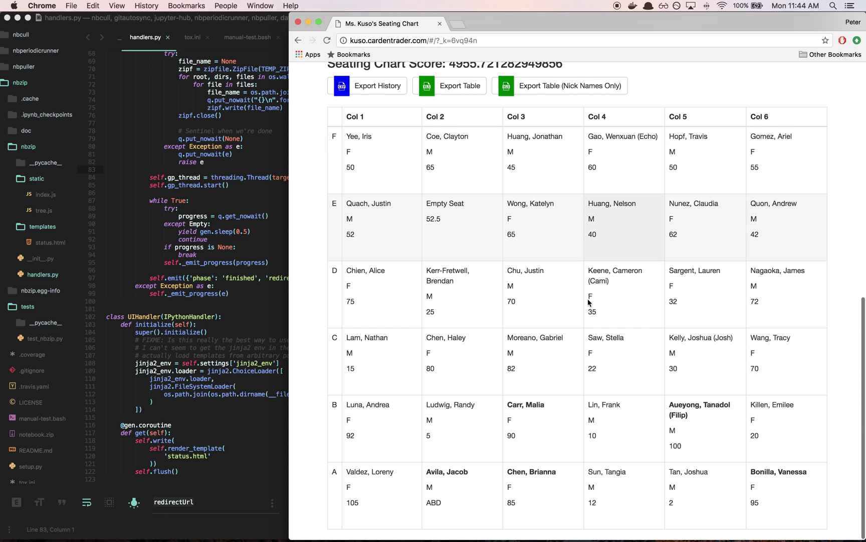
scroll(587, 298, up, 2)
scroll(587, 298, down, 2)
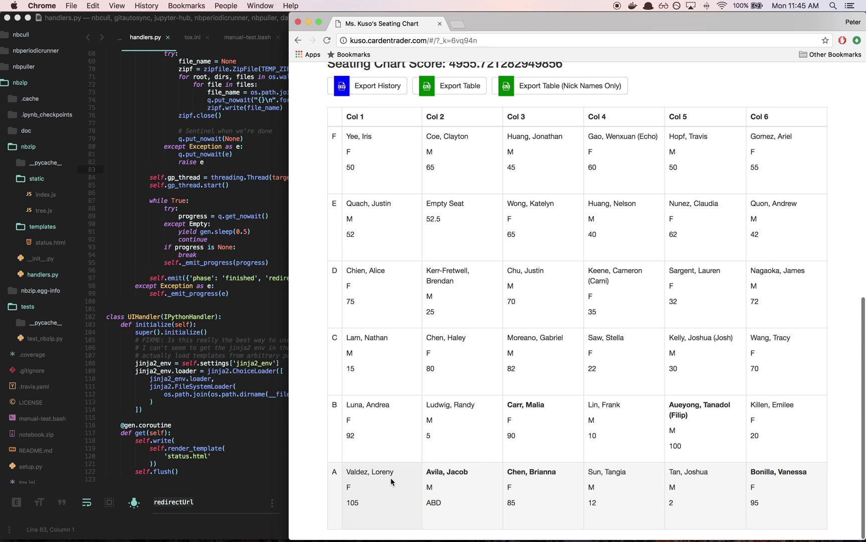
scroll(456, 411, up, 3)
scroll(455, 412, down, 3)
scroll(456, 412, up, 5)
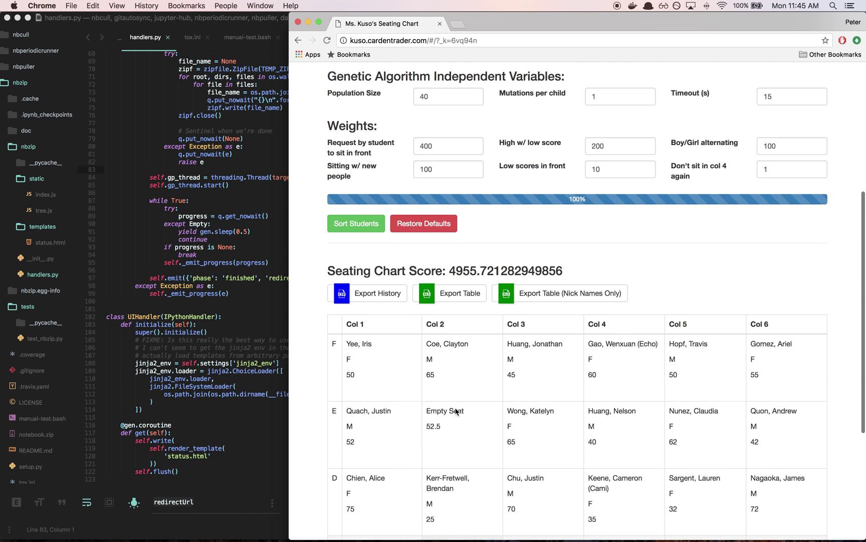
drag(383, 165, 383, 144)
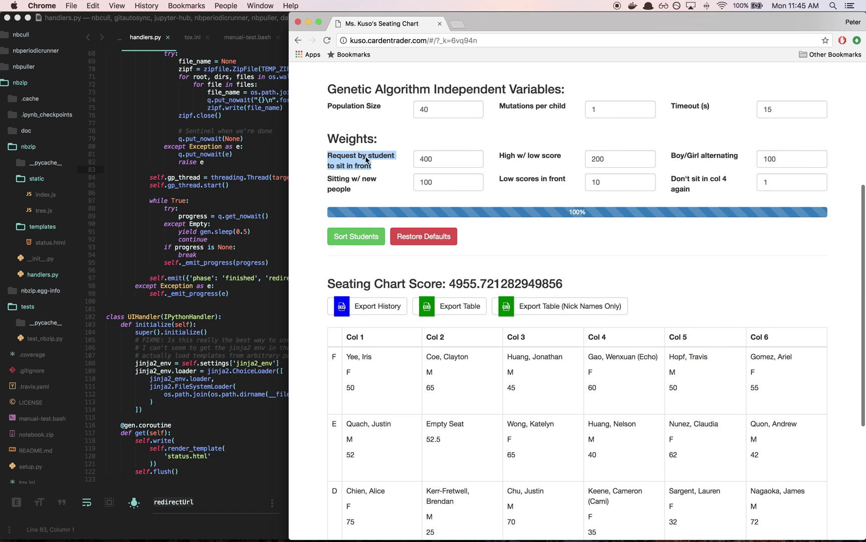
scroll(383, 145, down, 3)
scroll(465, 285, down, 5)
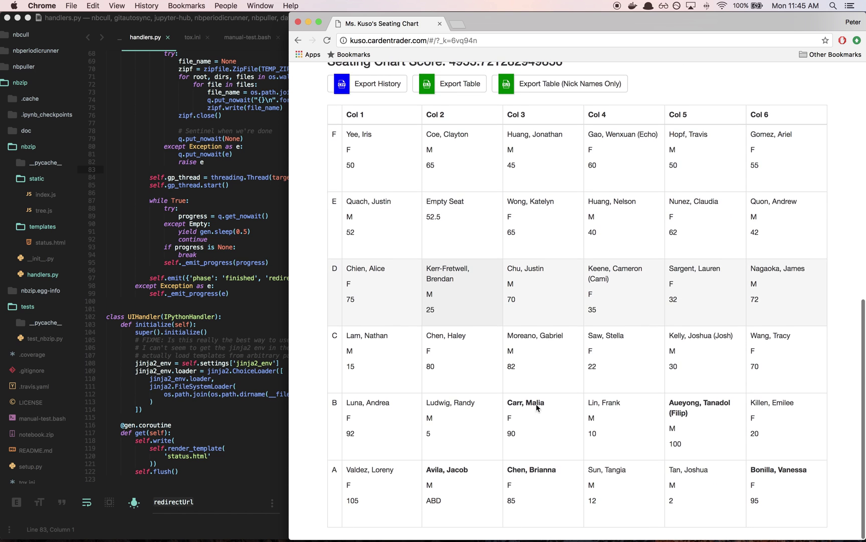
scroll(601, 323, up, 5)
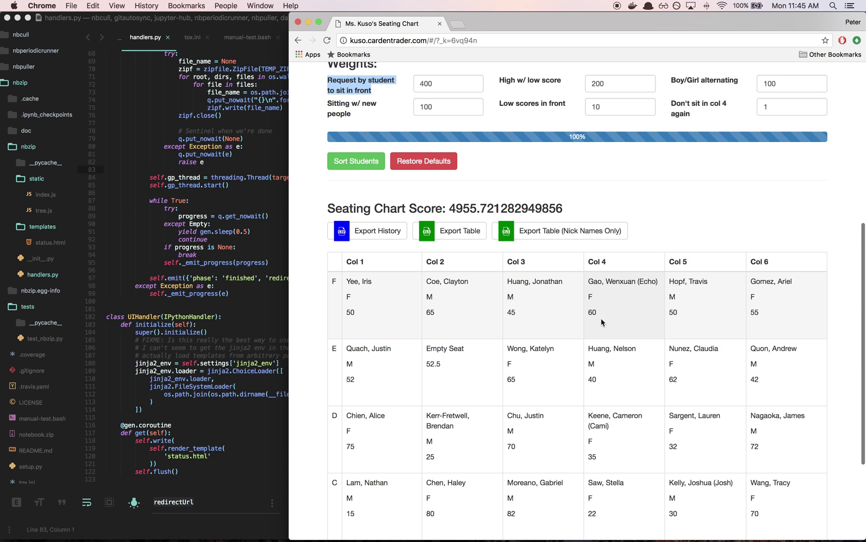
triple_click(527, 96)
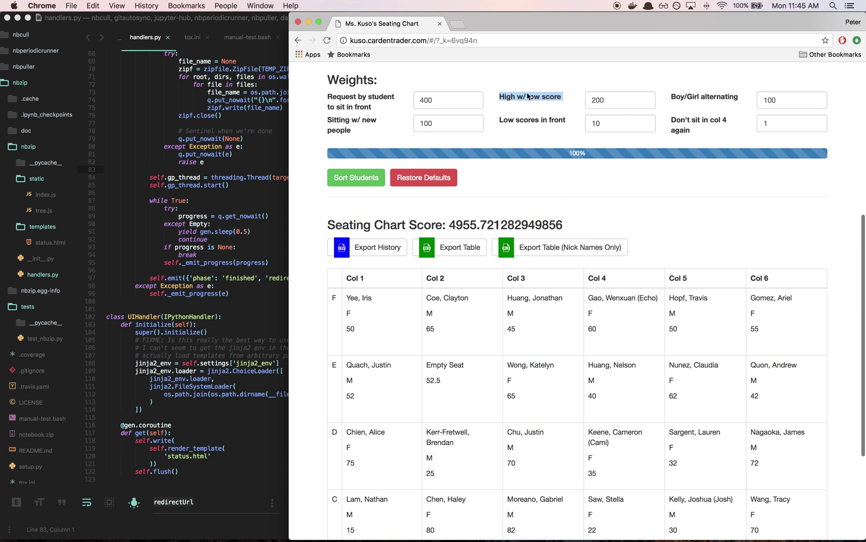
scroll(481, 343, down, 5)
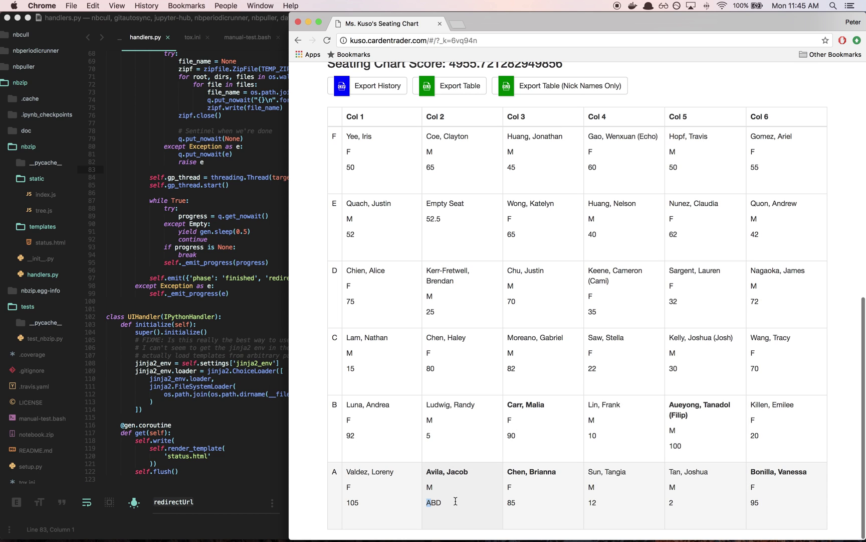
double_click(454, 501)
click(443, 504)
double_click(439, 502)
double_click(351, 502)
click(441, 501)
click(506, 503)
drag(612, 512, 590, 504)
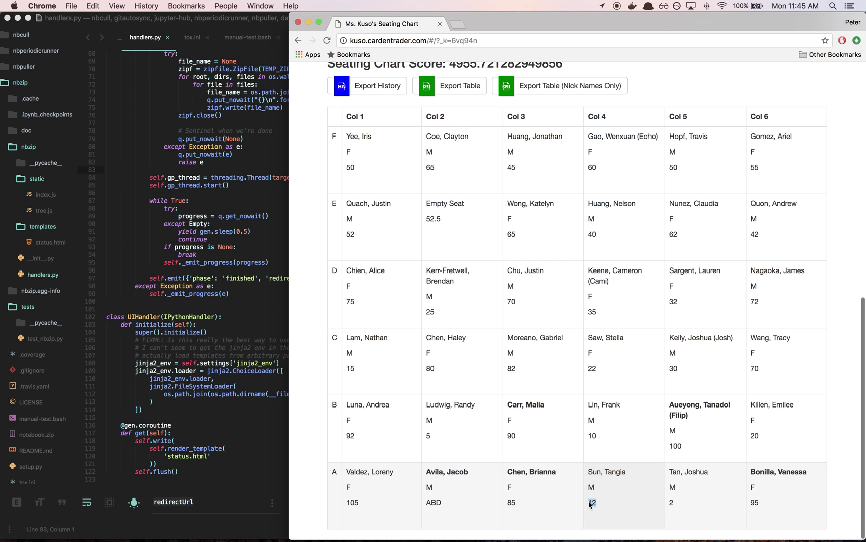
click(544, 510)
drag(695, 504, 675, 503)
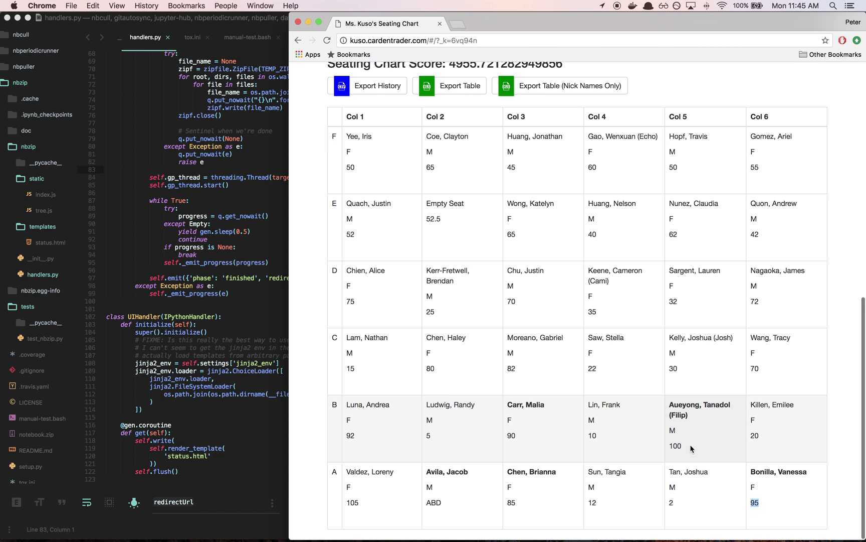
drag(692, 448, 659, 448)
click(777, 428)
triple_click(443, 472)
drag(507, 471, 576, 475)
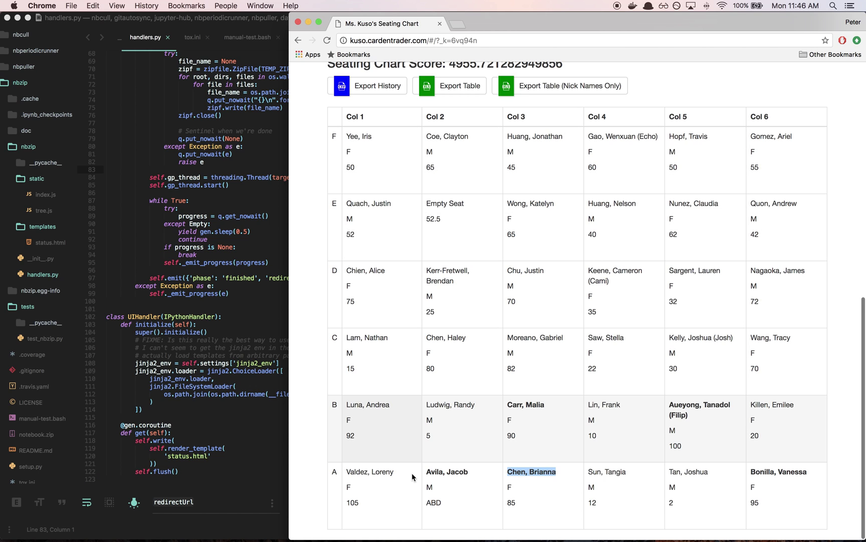
click(374, 485)
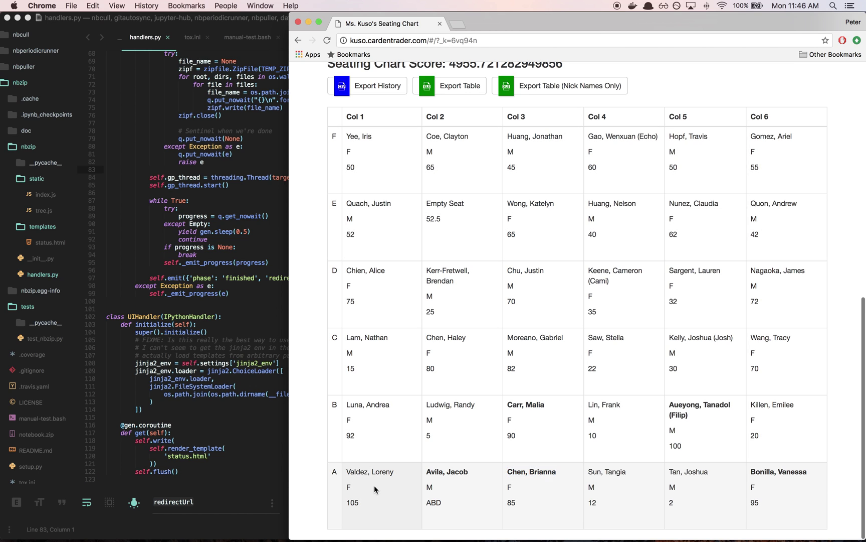
drag(446, 503, 358, 485)
drag(433, 471, 551, 513)
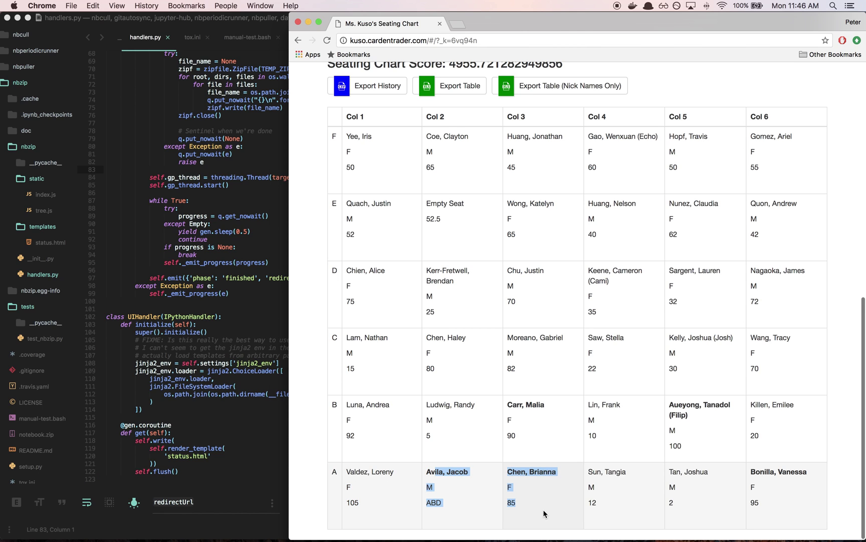
click(544, 509)
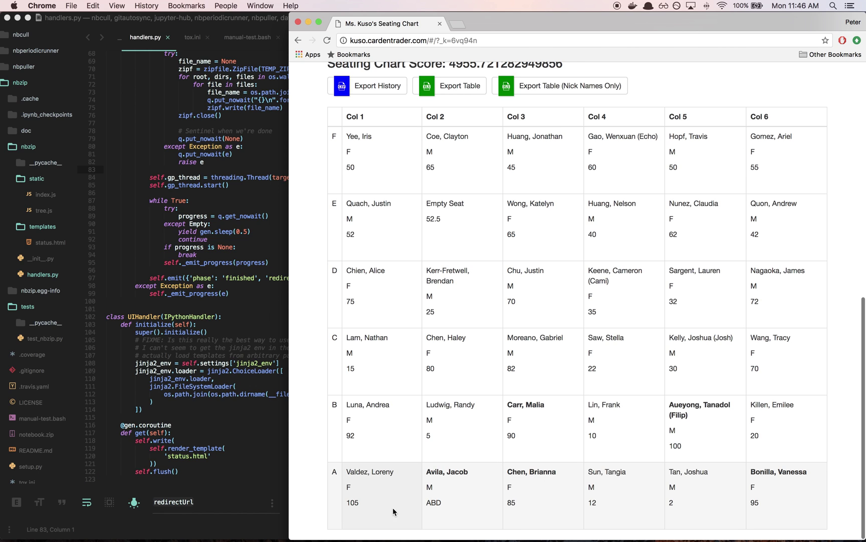
triple_click(442, 514)
scroll(452, 371, up, 1)
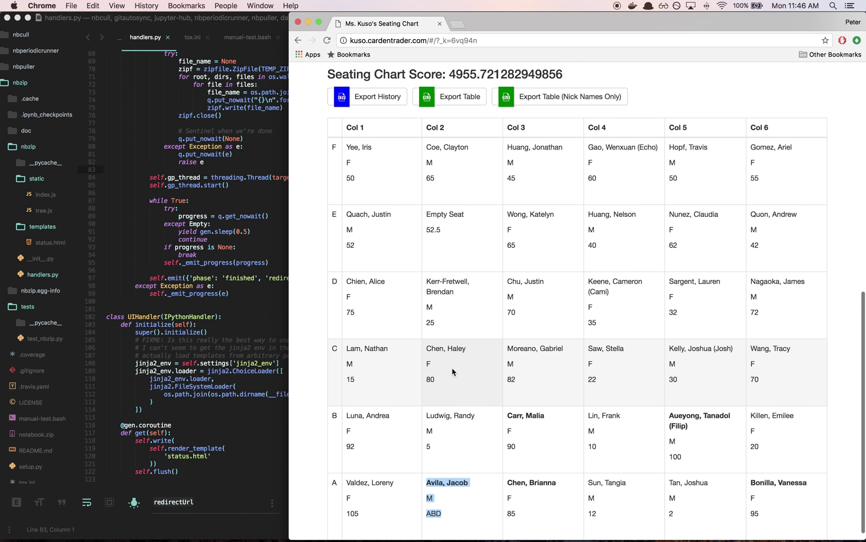
click(382, 395)
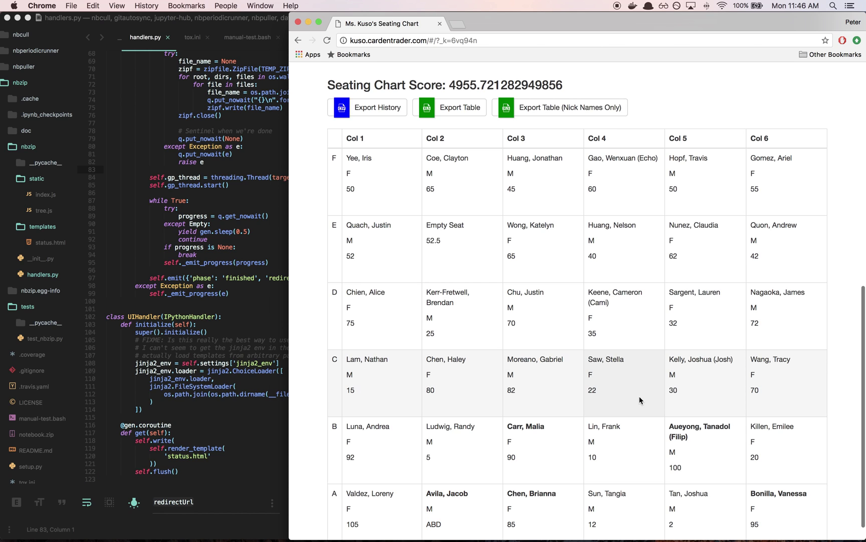
scroll(732, 351, up, 2)
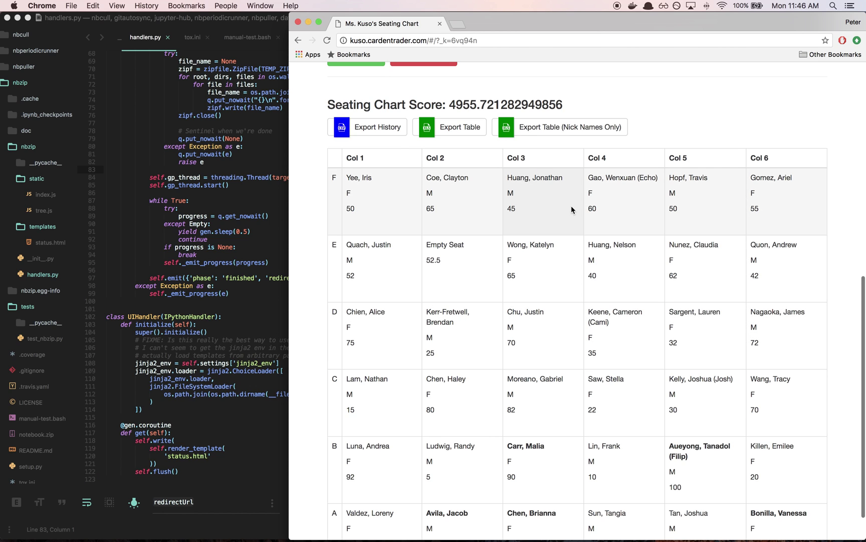
scroll(598, 321, down, 2)
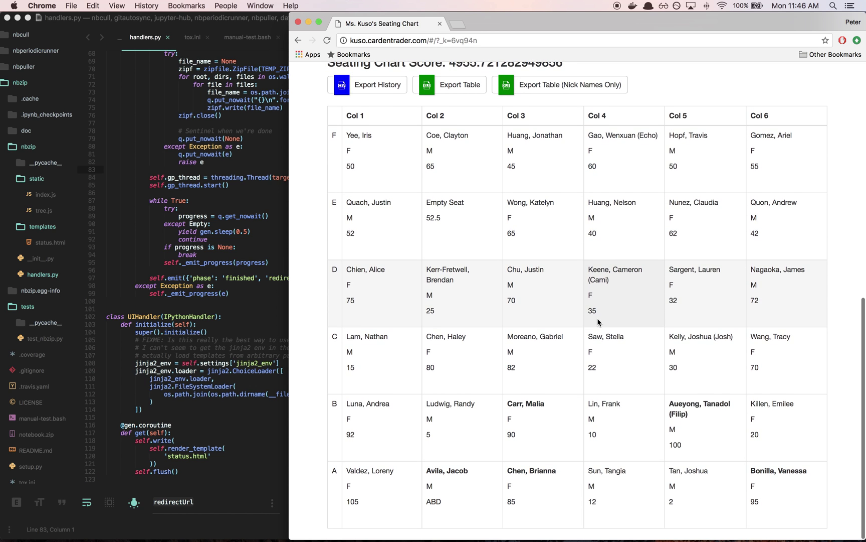
scroll(508, 346, up, 1)
scroll(508, 346, up, 10)
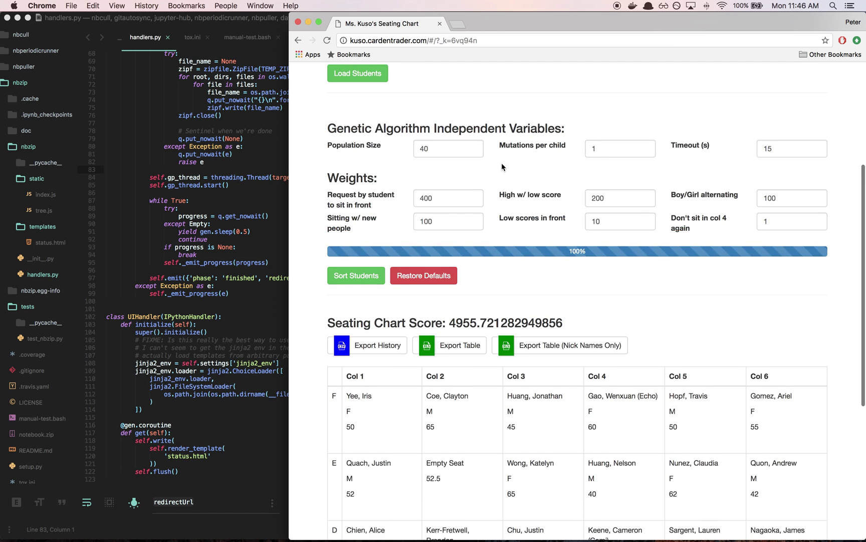
scroll(354, 266, down, 1)
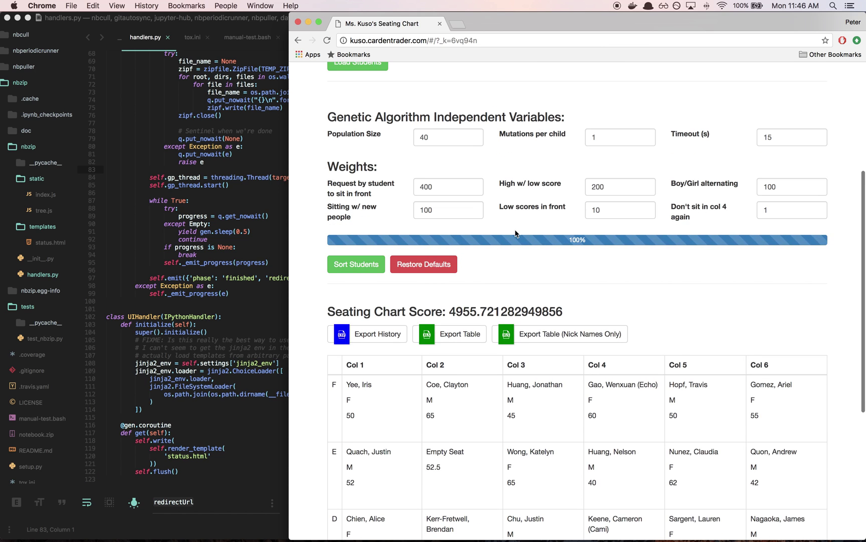
double_click(525, 207)
click(525, 212)
scroll(511, 416, down, 10)
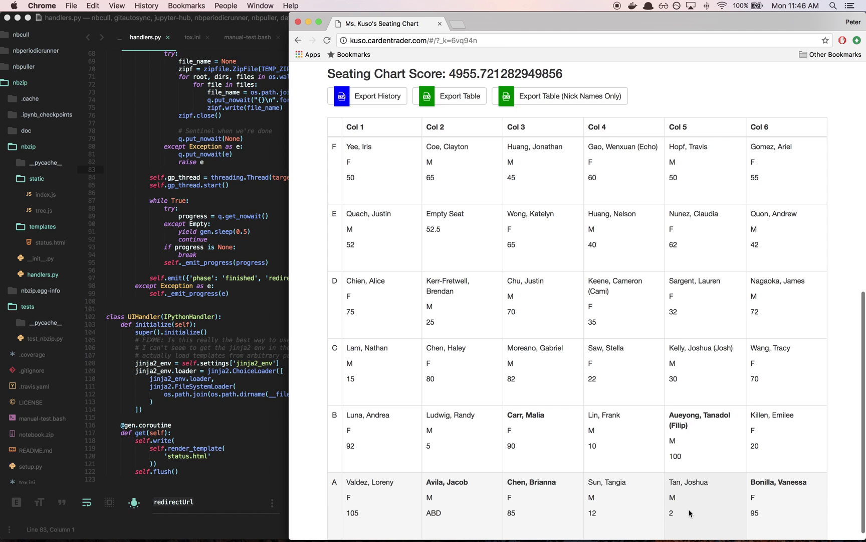
scroll(475, 439, down, 1)
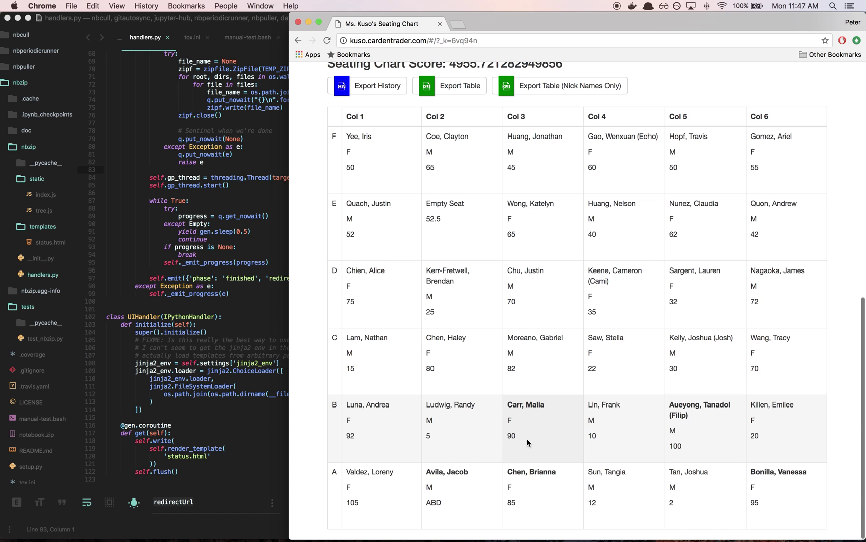
scroll(526, 437, up, 10)
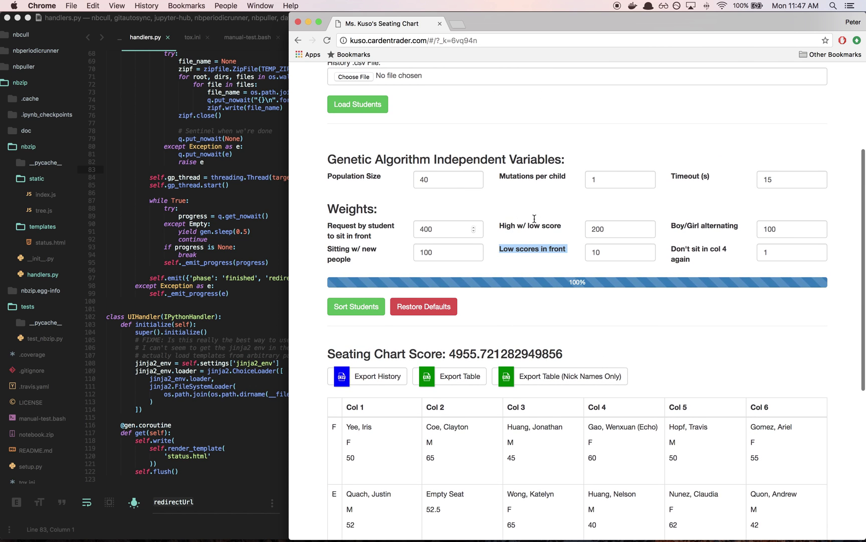
triple_click(534, 225)
scroll(558, 257, down, 1)
scroll(558, 256, down, 1)
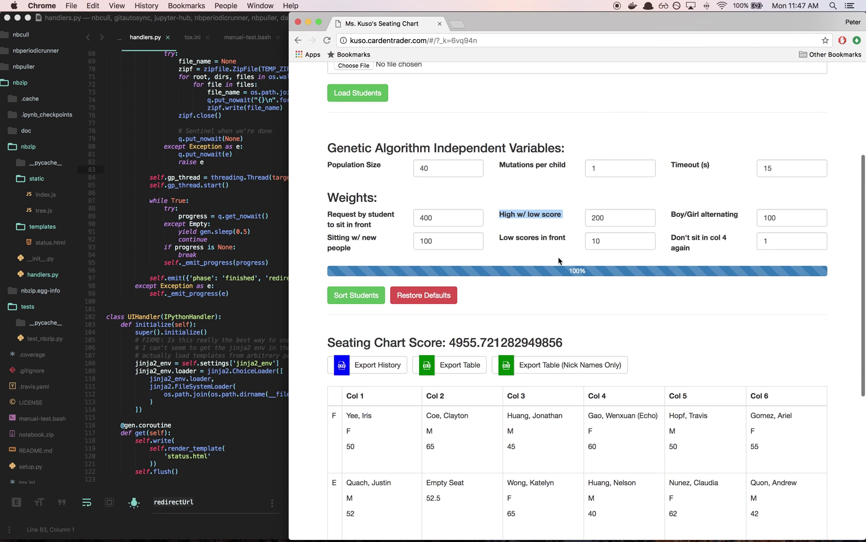
triple_click(533, 248)
scroll(532, 248, down, 3)
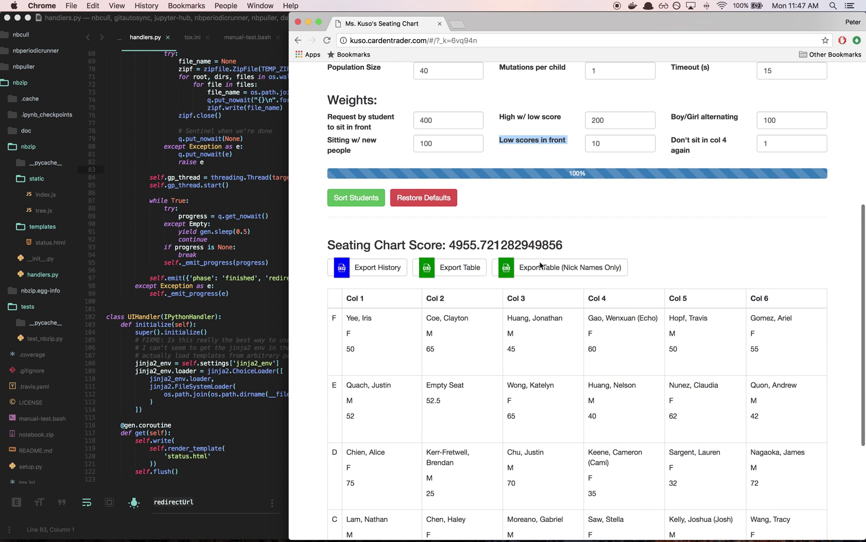
scroll(664, 294, up, 1)
scroll(663, 294, down, 5)
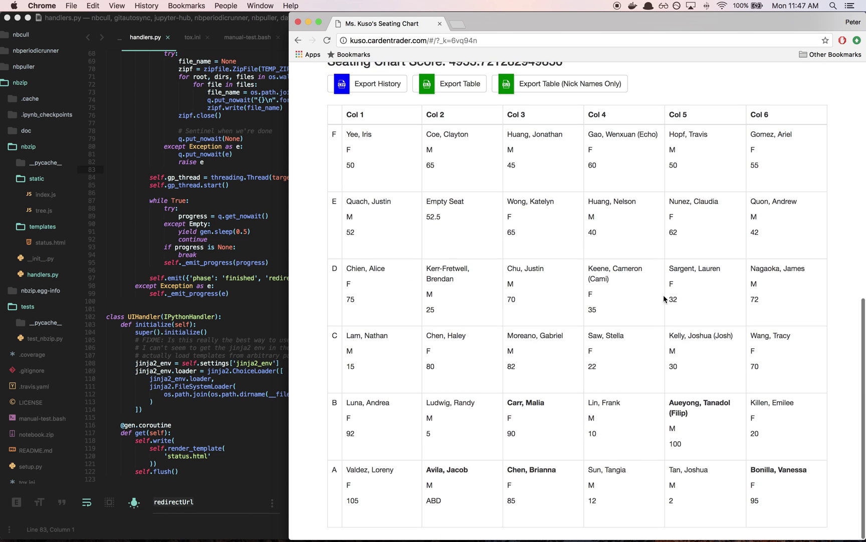
scroll(531, 297, up, 5)
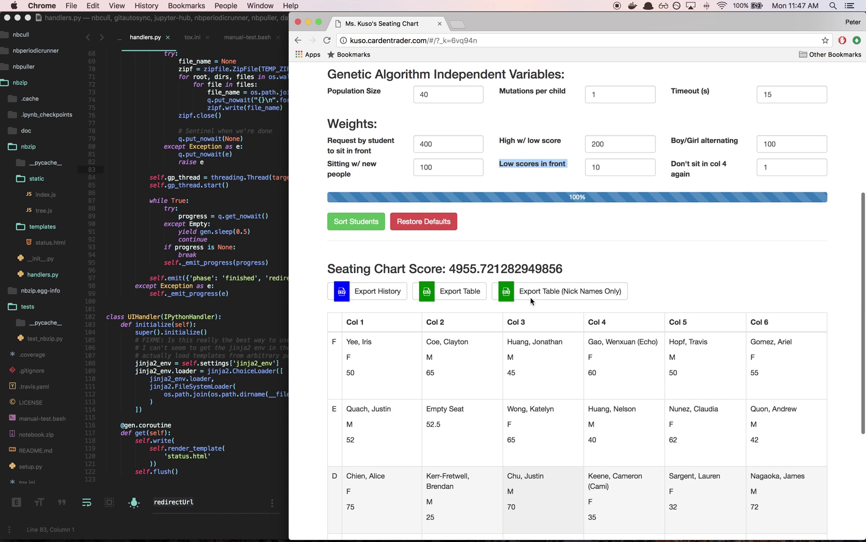
scroll(516, 366, down, 2)
scroll(516, 368, up, 2)
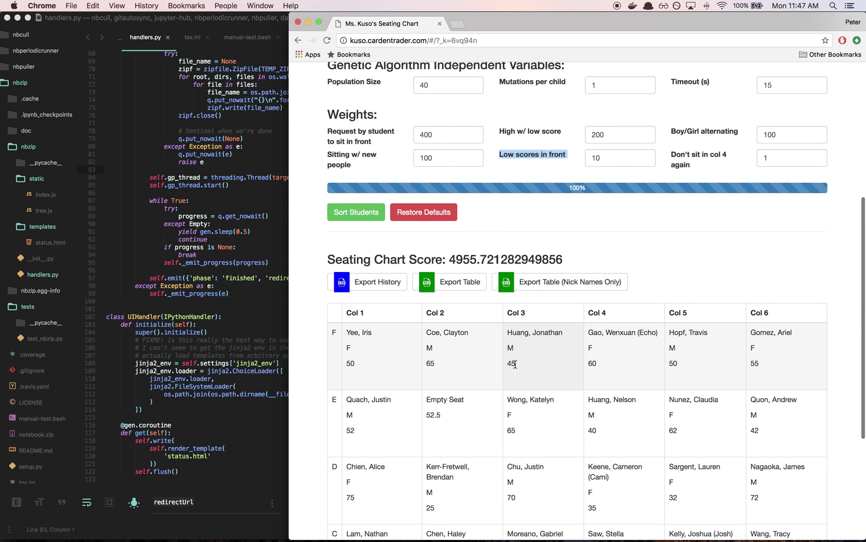
scroll(751, 242, up, 1)
scroll(752, 243, down, 4)
scroll(751, 241, down, 2)
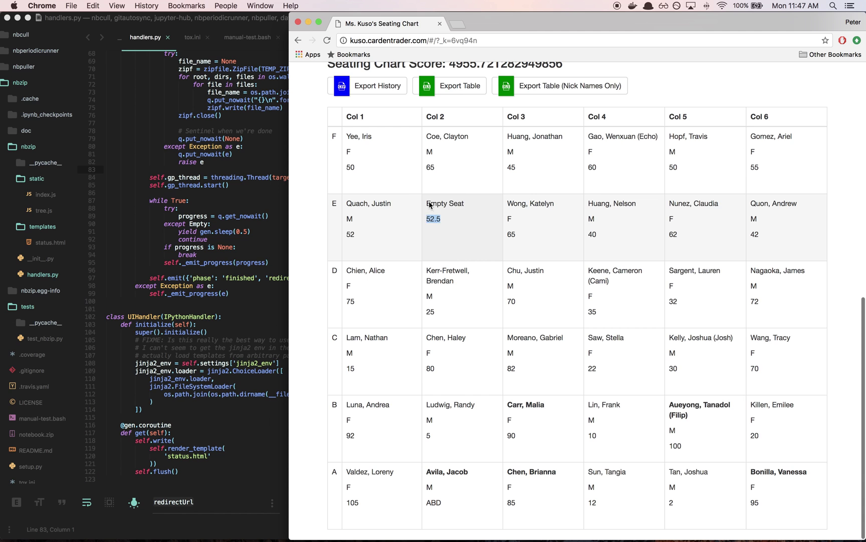
scroll(481, 246, up, 5)
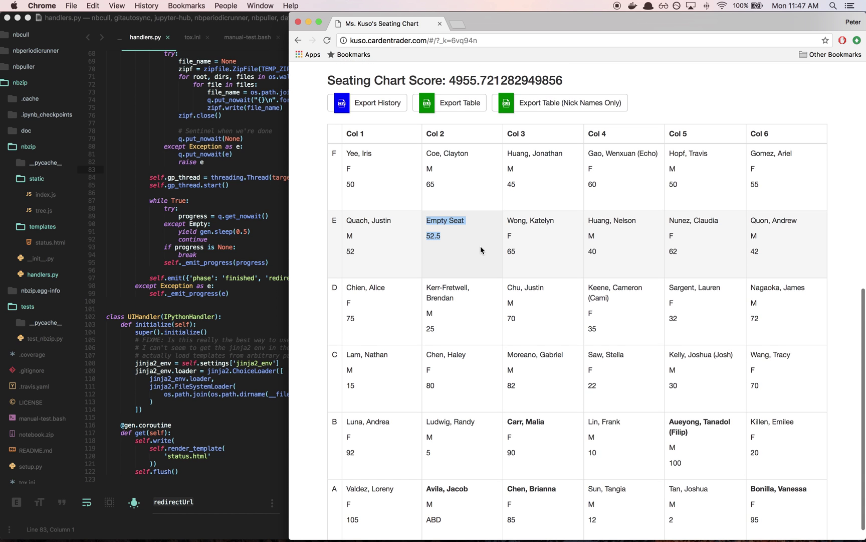
scroll(481, 243, up, 2)
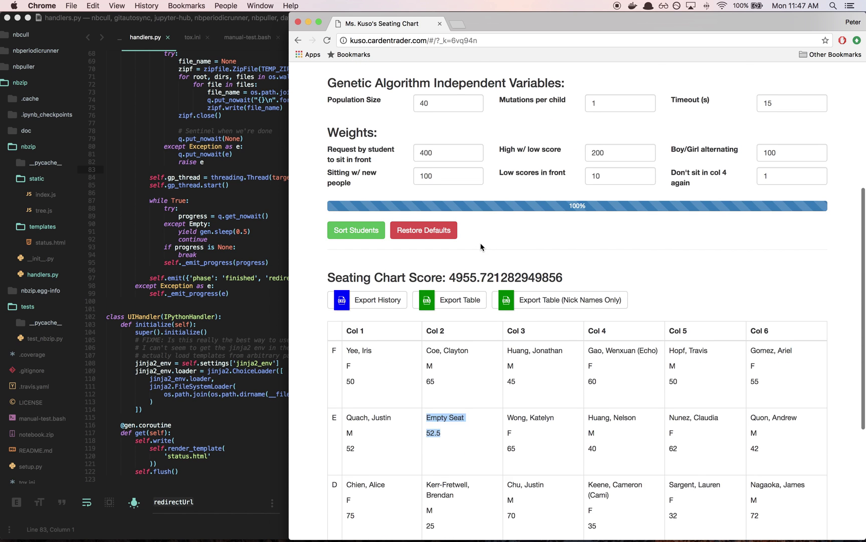
scroll(481, 243, down, 1)
scroll(481, 243, down, 3)
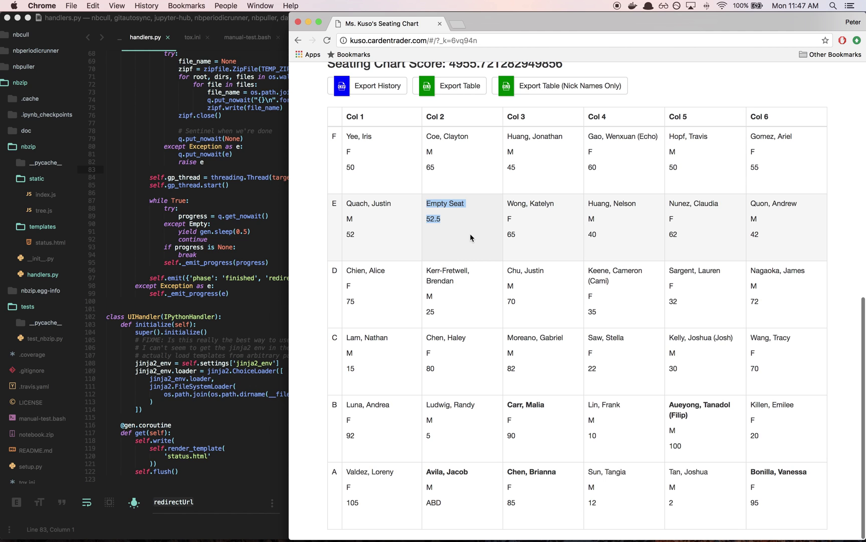
scroll(470, 232, up, 1)
scroll(470, 232, down, 1)
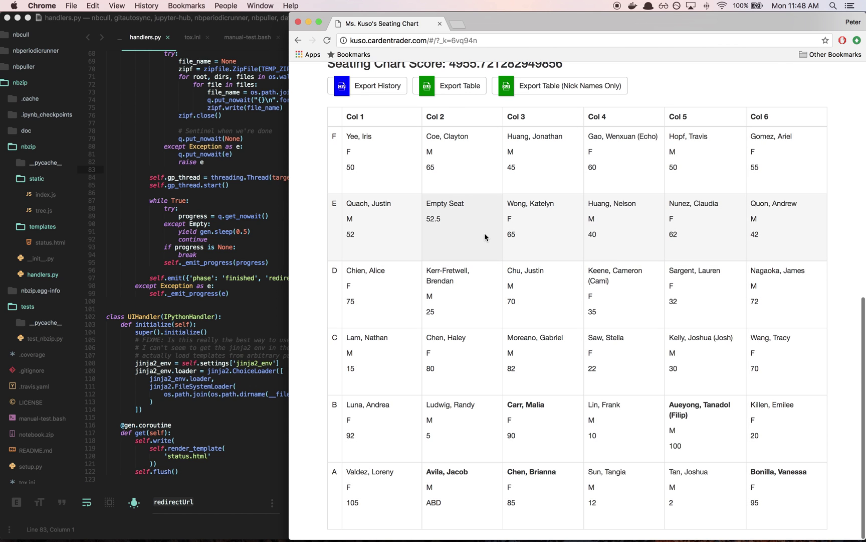
drag(484, 233, 433, 194)
click(426, 206)
drag(465, 233, 349, 138)
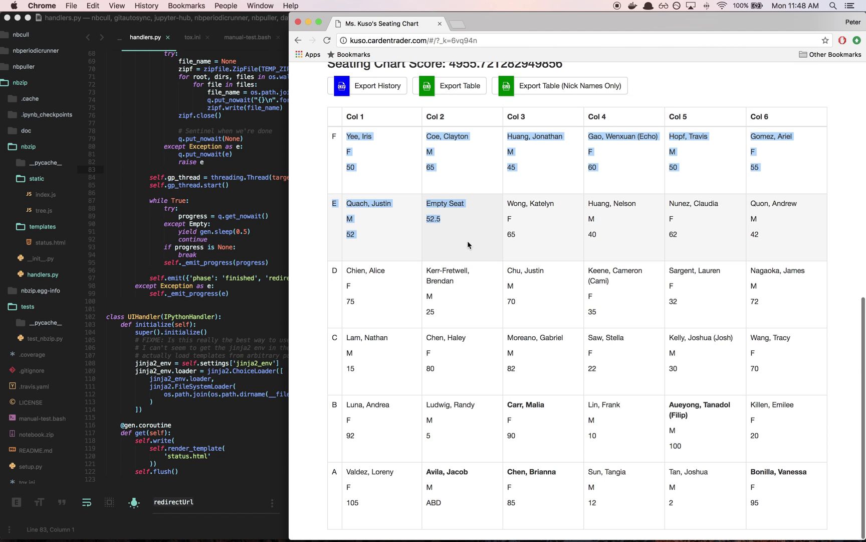
click(483, 234)
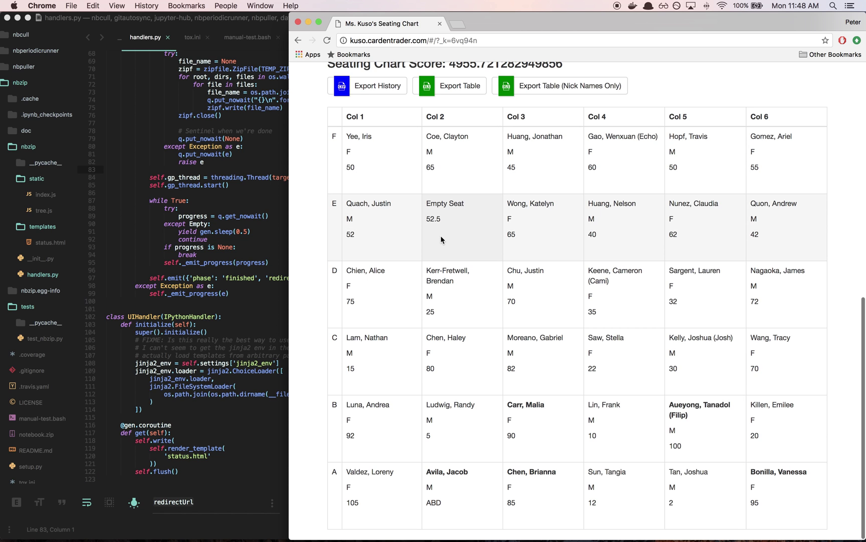
scroll(524, 184, up, 3)
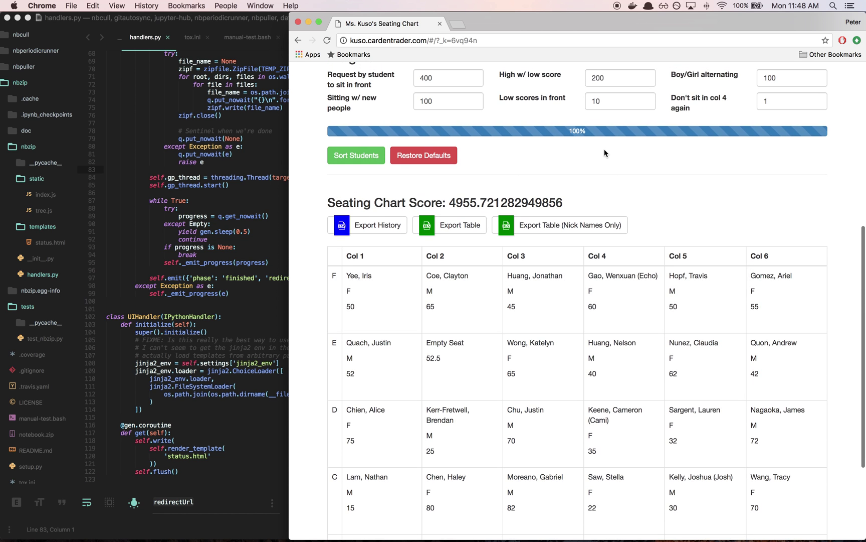
scroll(578, 226, down, 3)
scroll(578, 226, up, 1)
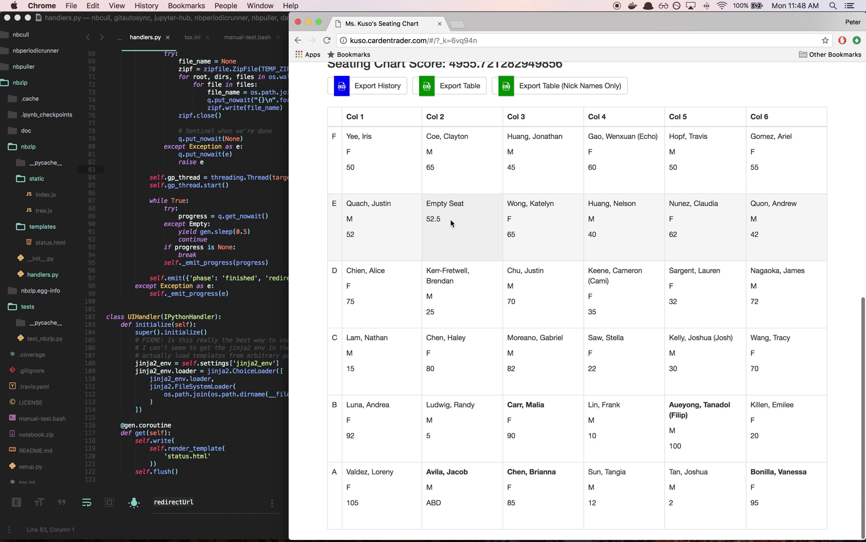
scroll(515, 242, up, 5)
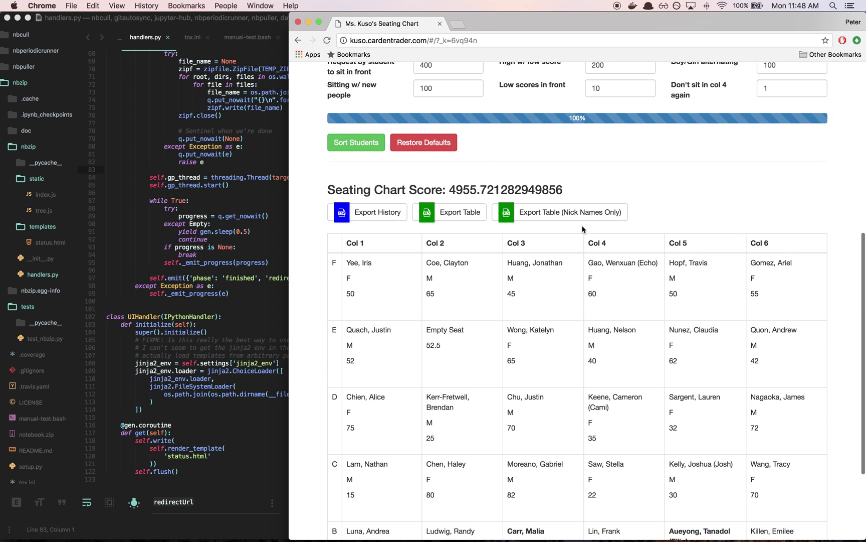
scroll(582, 229, up, 12)
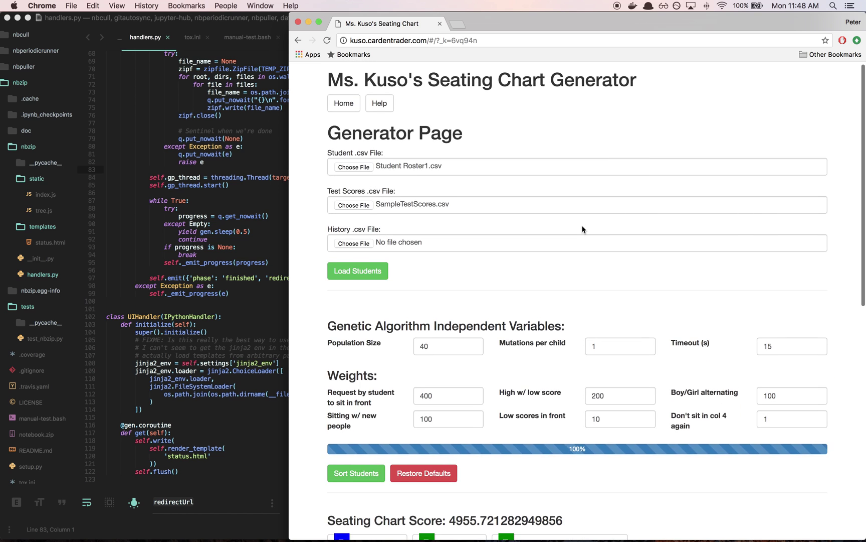
scroll(582, 231, down, 6)
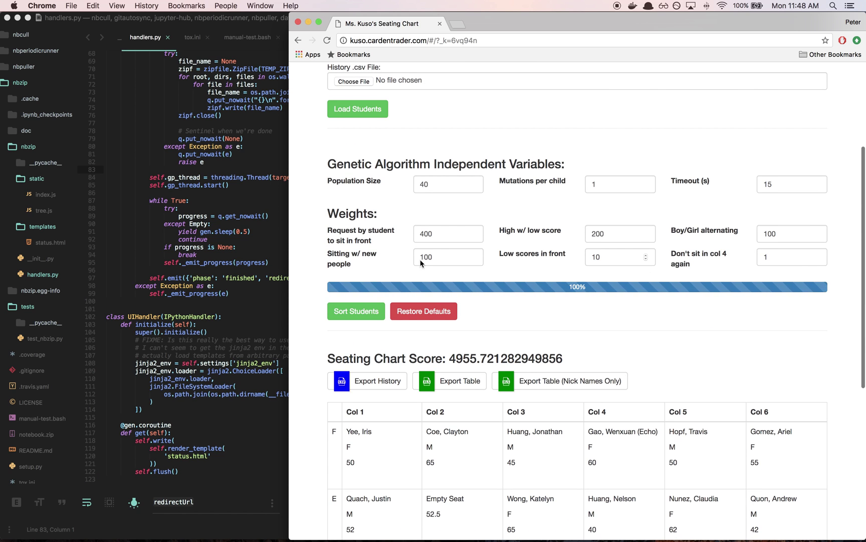
scroll(526, 301, down, 1)
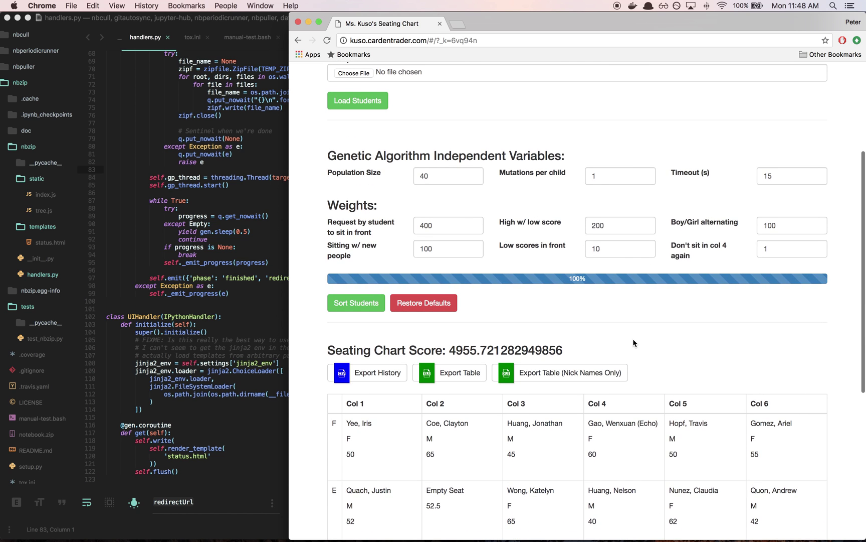
scroll(635, 343, down, 13)
scroll(644, 295, up, 5)
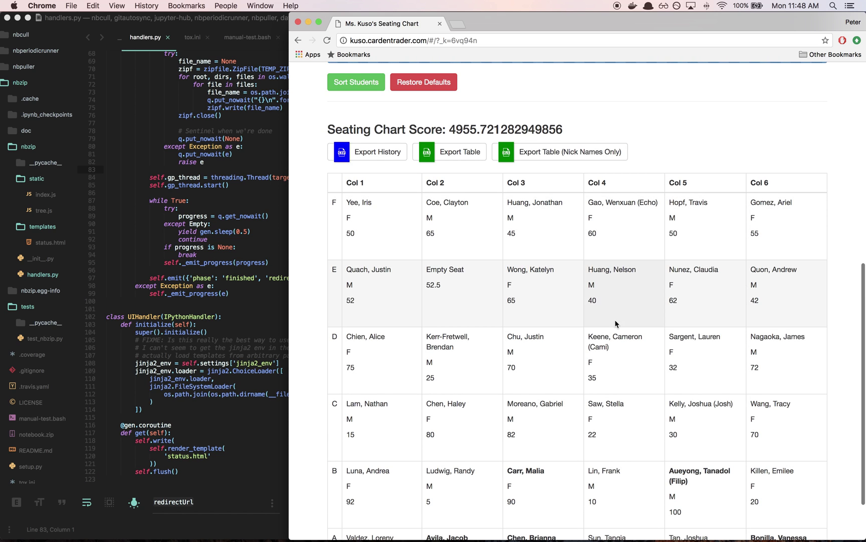
scroll(616, 324, down, 3)
scroll(577, 311, up, 9)
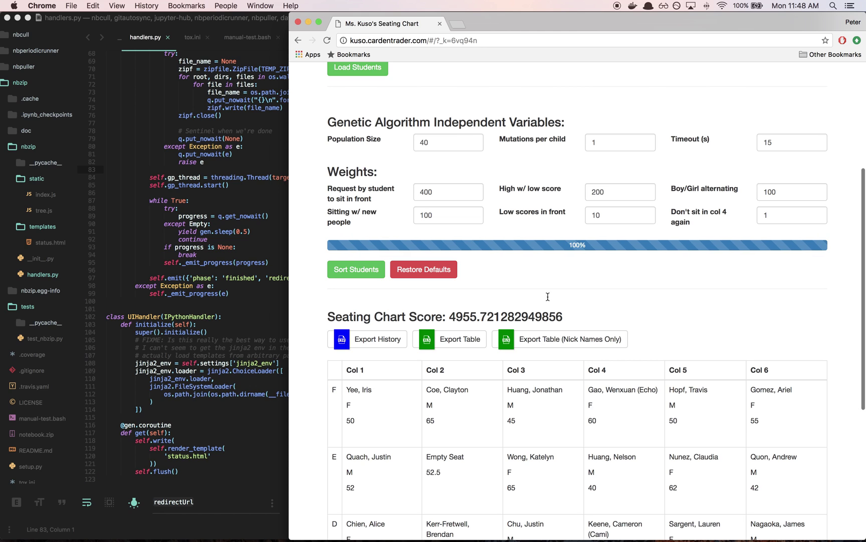
scroll(611, 305, down, 1)
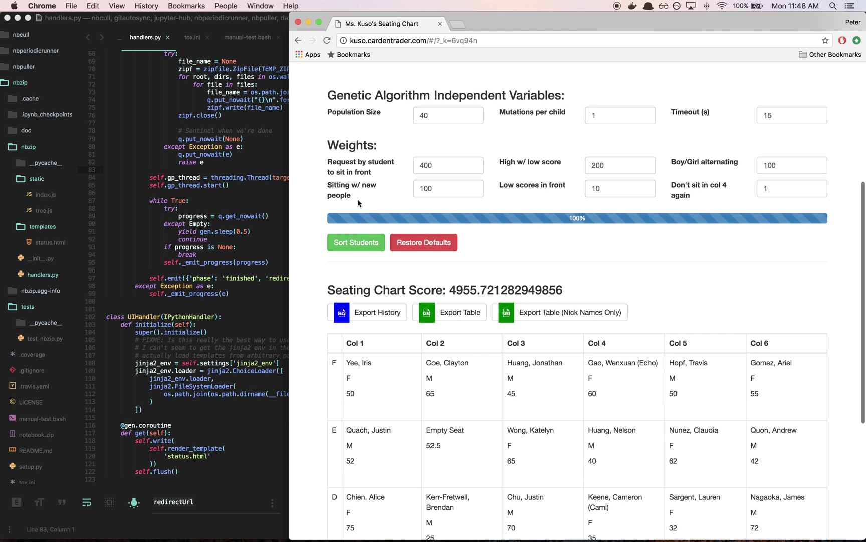
drag(700, 195, 675, 190)
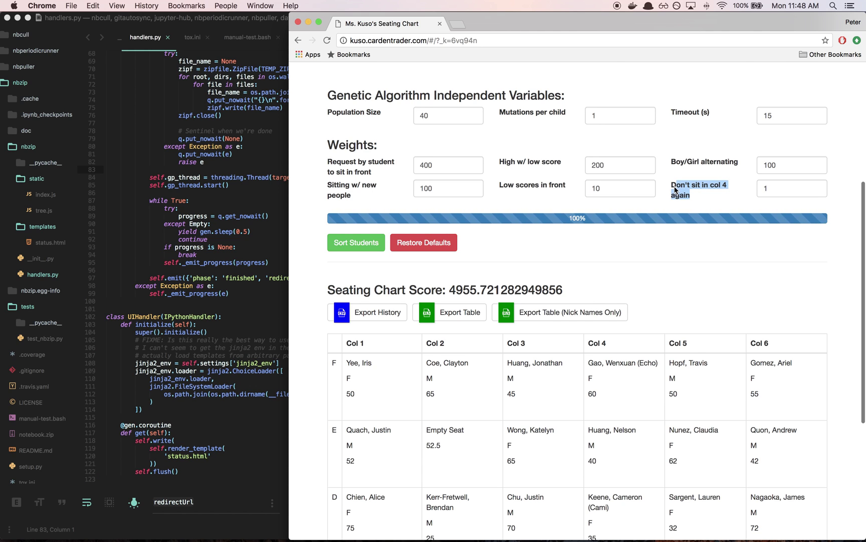
click(667, 260)
scroll(667, 260, down, 1)
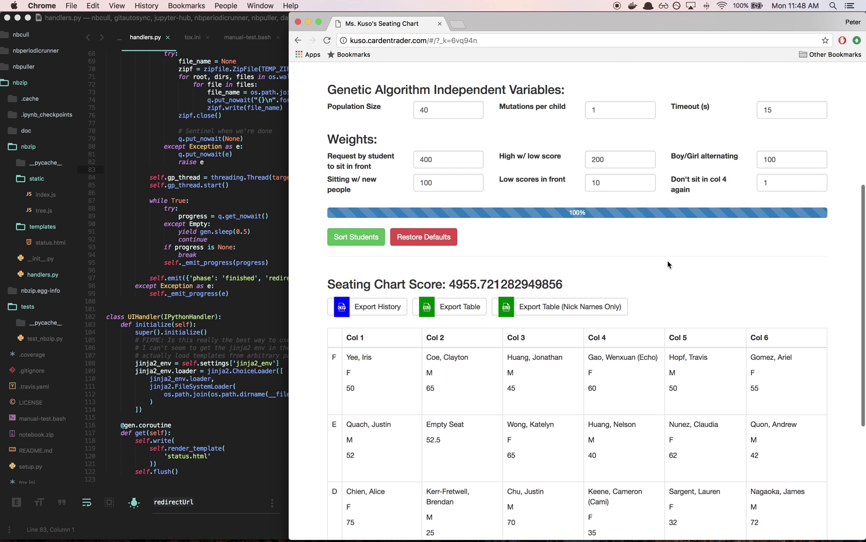
scroll(667, 260, down, 5)
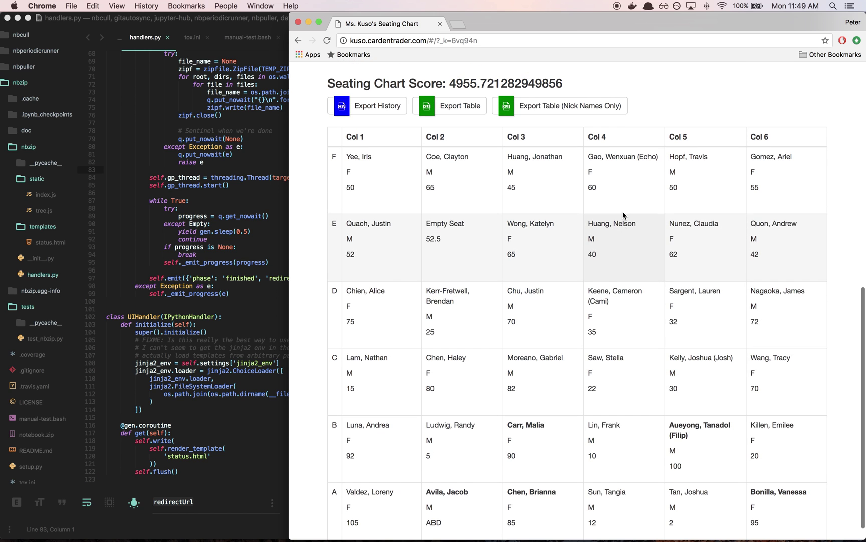
scroll(623, 214, up, 2)
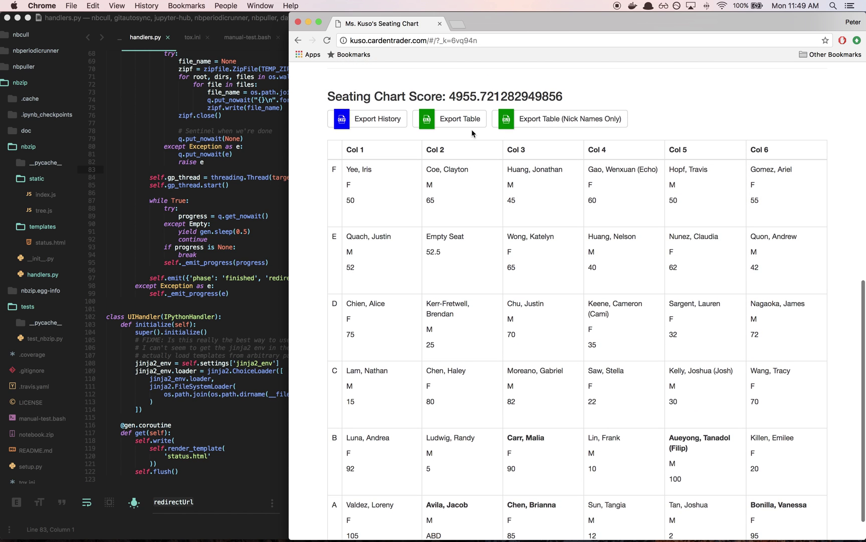
Export the seating chart and open the downloaded seatingChart2017_9_2_11_49 spreadsheet in Numbers
click(467, 123)
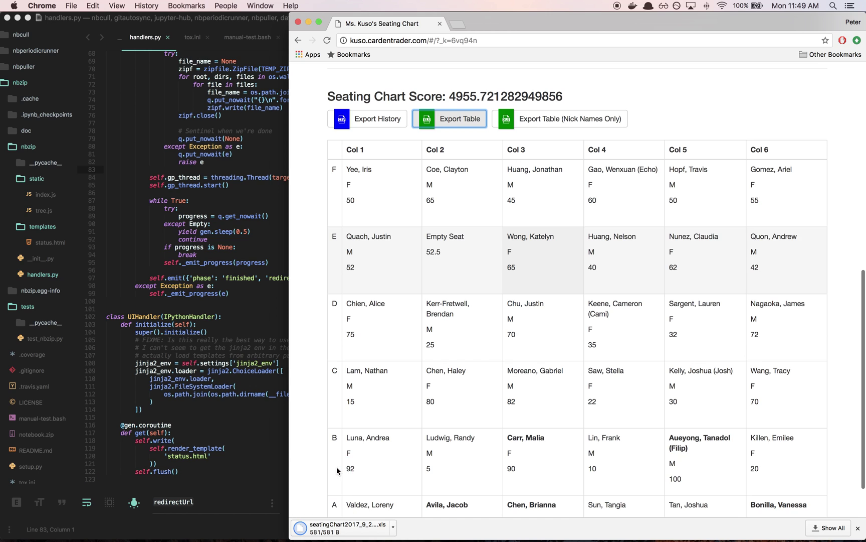
click(326, 523)
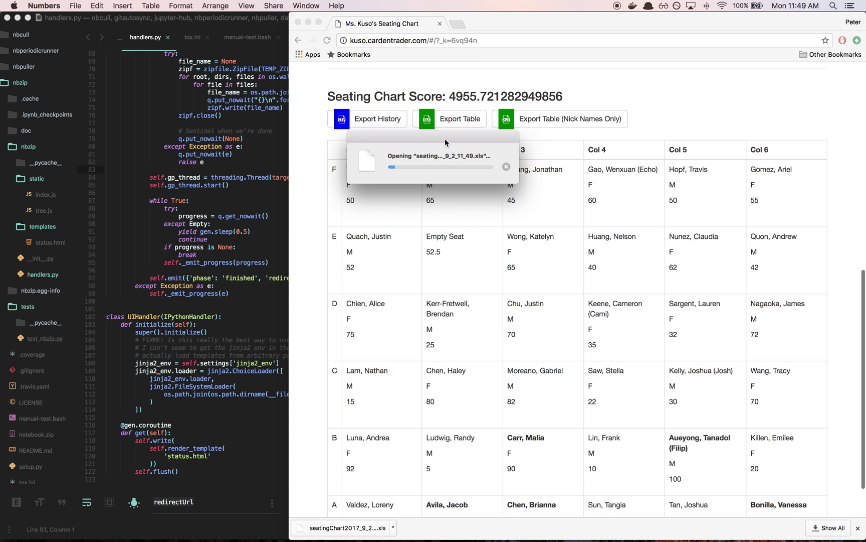
drag(445, 138, 311, 142)
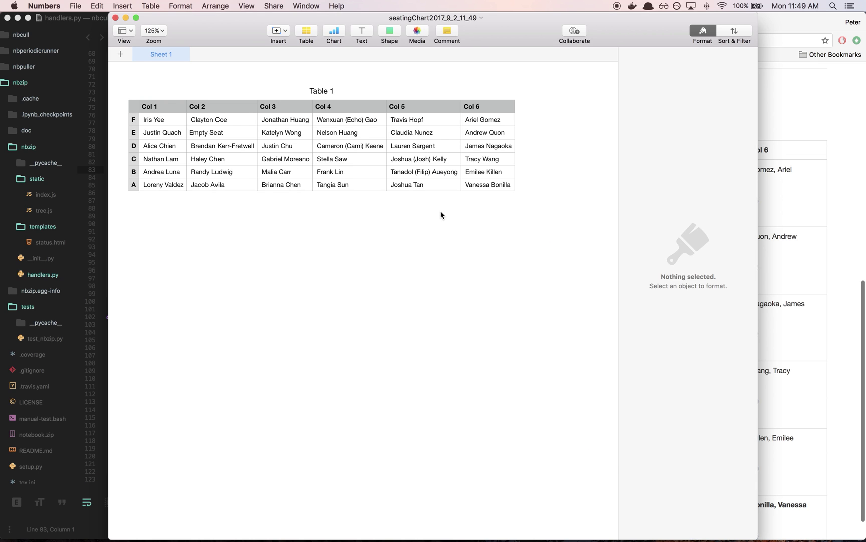
Close the exported spreadsheet in Numbers and return to the seating chart page
click(115, 18)
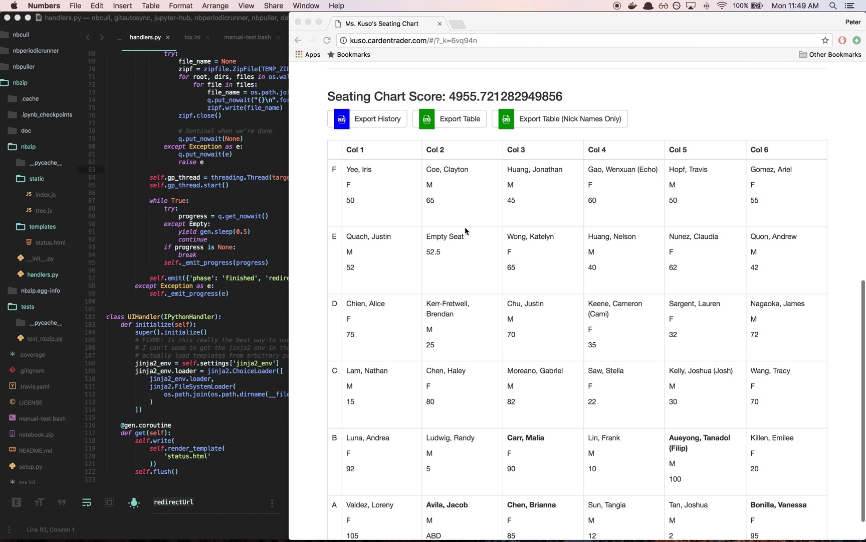
click(465, 227)
scroll(432, 274, down, 1)
scroll(431, 274, up, 2)
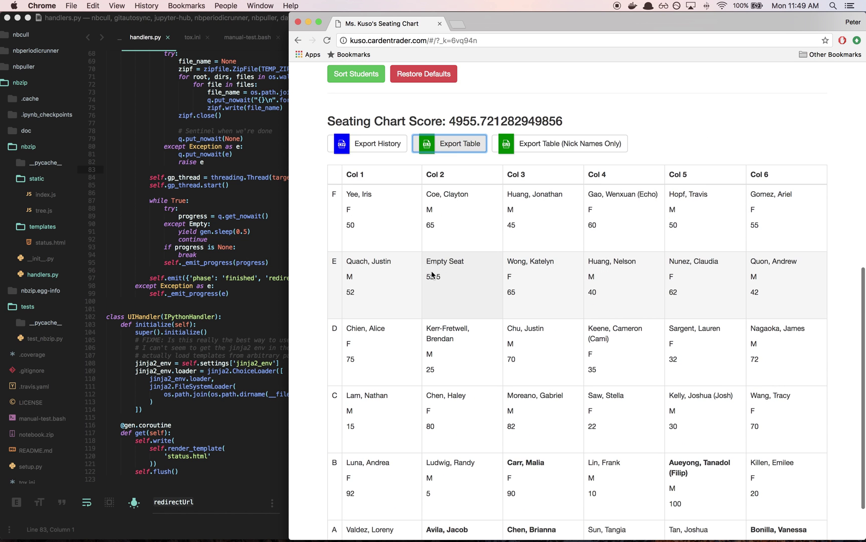
Export the seating history as history2017_9_2_11_49.csv and scroll back to the top
click(360, 152)
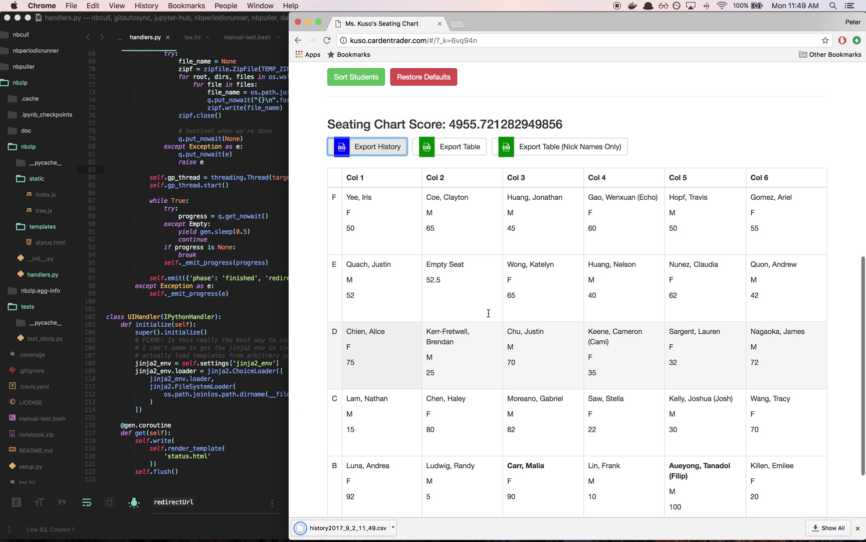
scroll(560, 352, down, 3)
scroll(560, 351, up, 4)
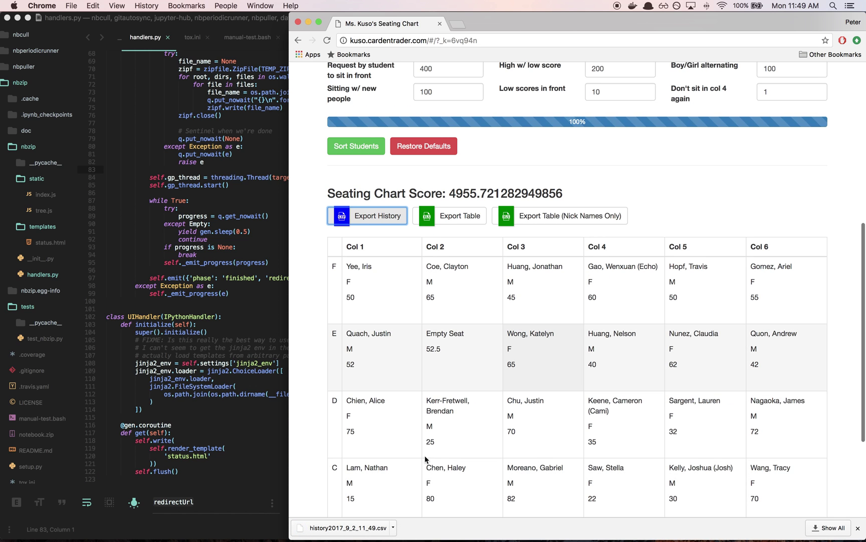
scroll(482, 343, up, 8)
scroll(482, 343, up, 3)
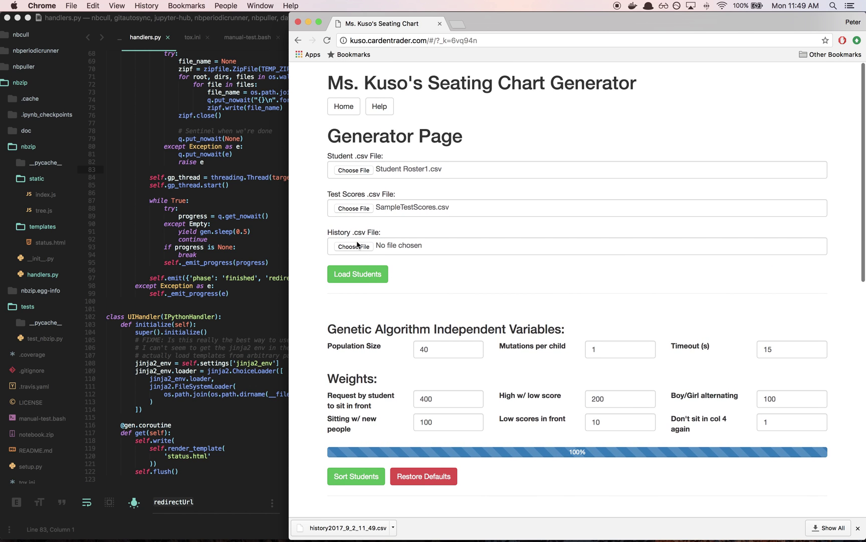
Drag history2017_9_2_11_49.csv from the Downloads window into the test data Finder folder
mouse_move(865, 301)
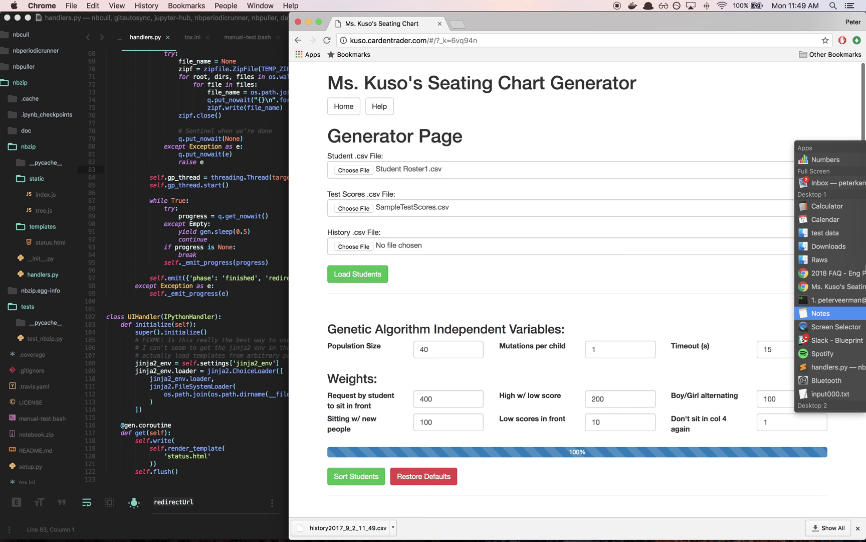
click(808, 258)
click(811, 246)
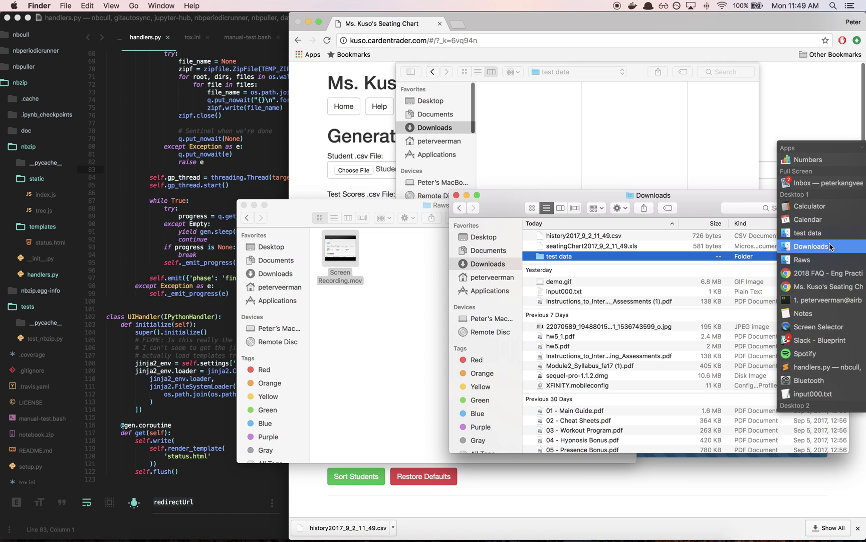
click(824, 237)
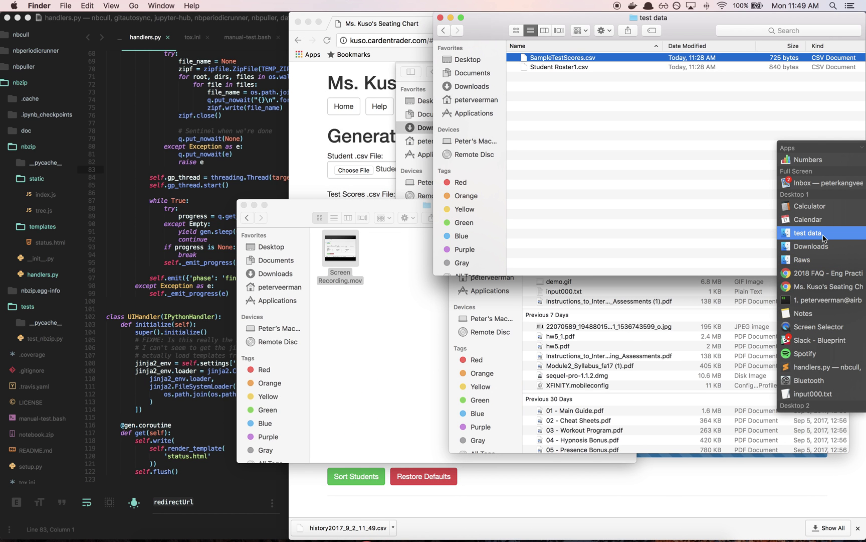
click(628, 334)
click(562, 238)
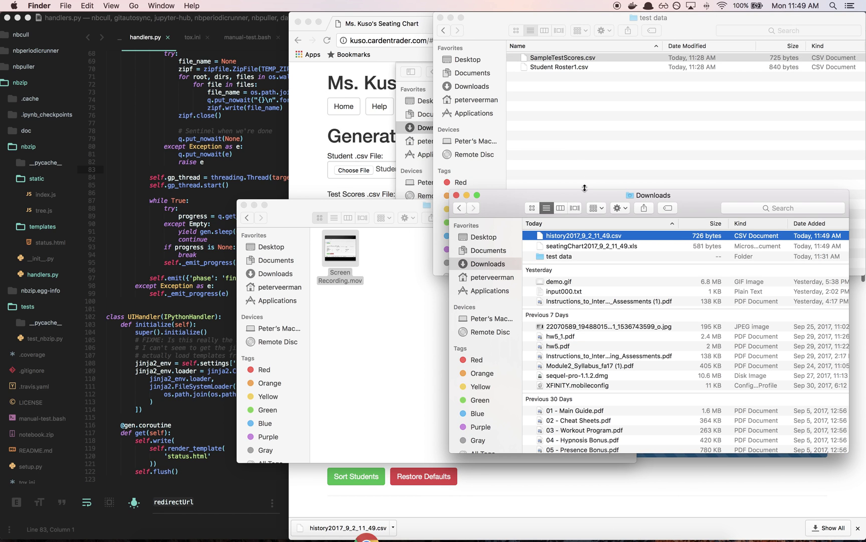
drag(582, 195, 516, 202)
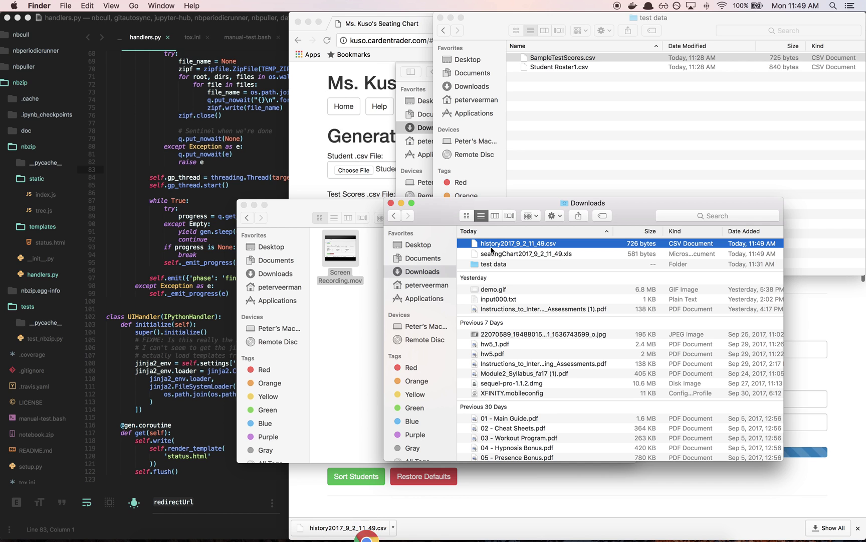
drag(571, 147, 576, 143)
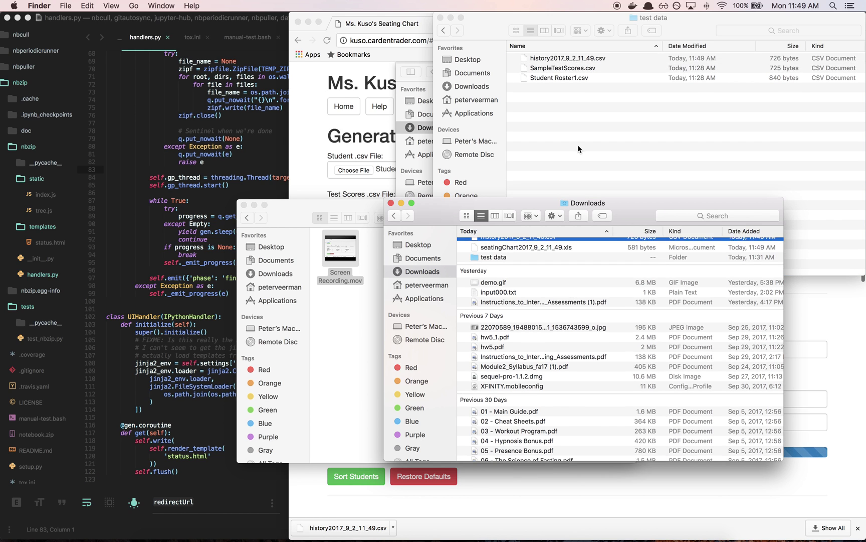
Attach history2017_9_2_11_49.csv from the test data folder as the history file
click(355, 173)
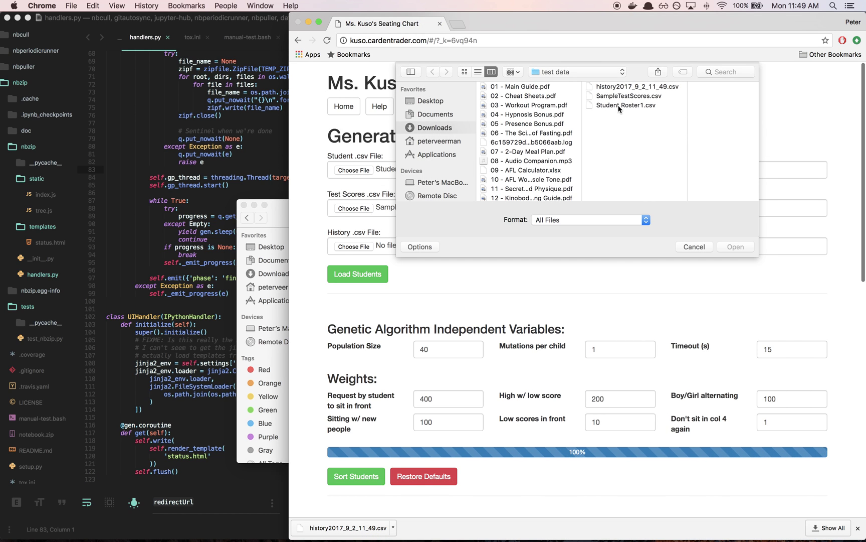
click(617, 88)
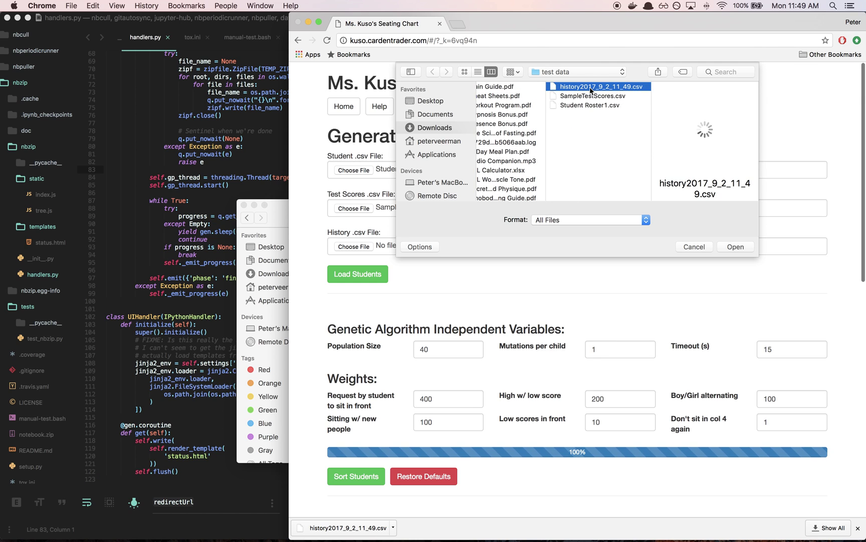
double_click(569, 90)
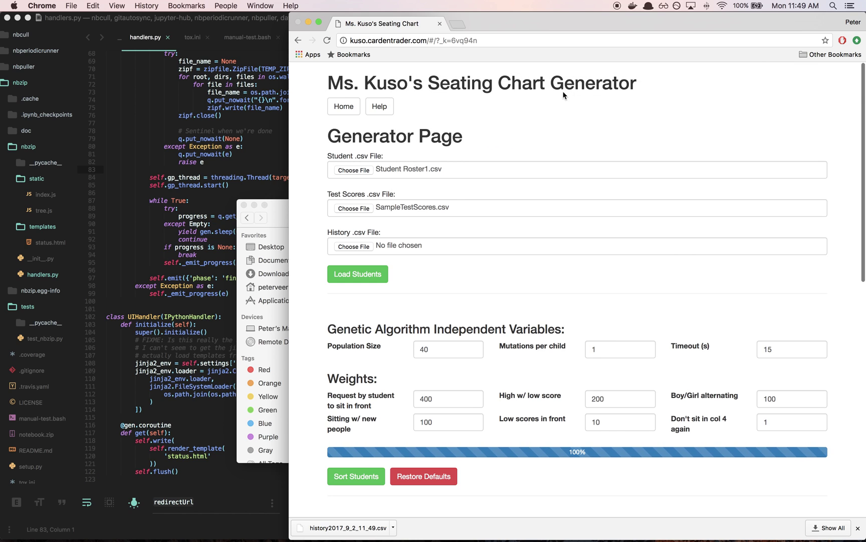
scroll(446, 275, down, 5)
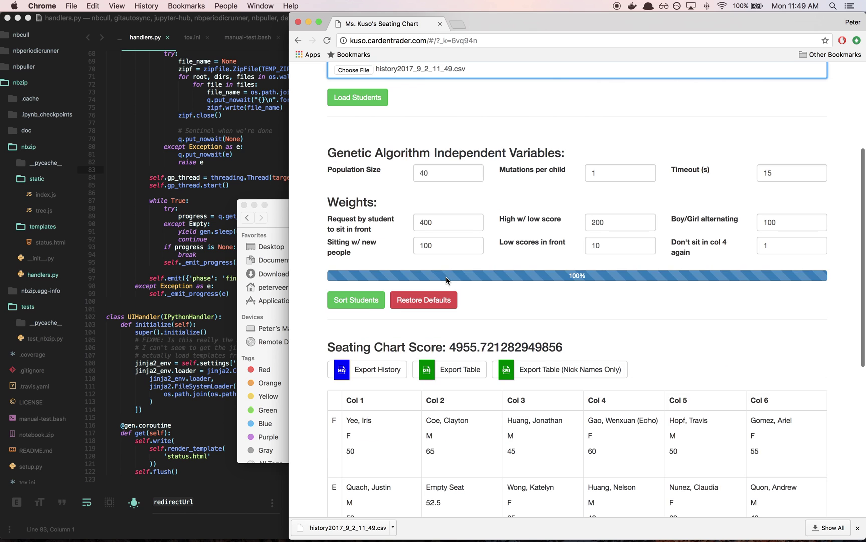
Re-sort the students using the loaded history, reaching a score of 4956.439801468374
click(366, 309)
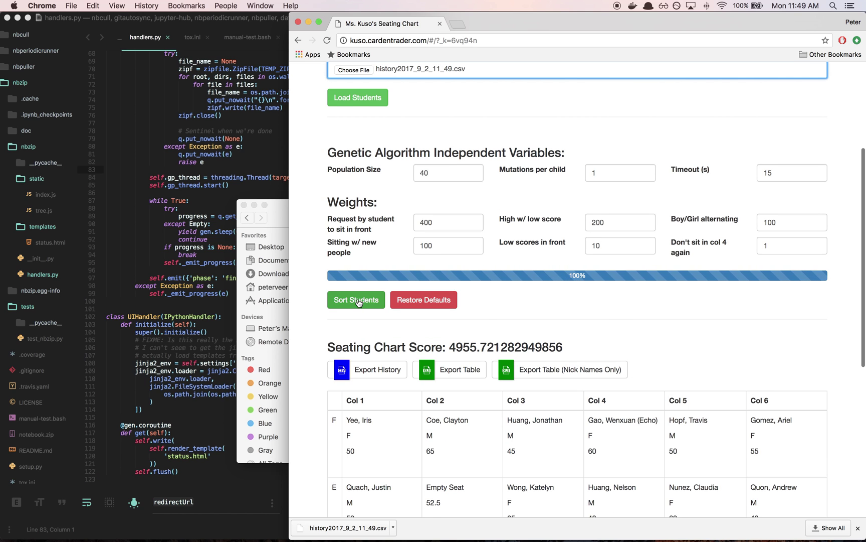
scroll(467, 302, down, 7)
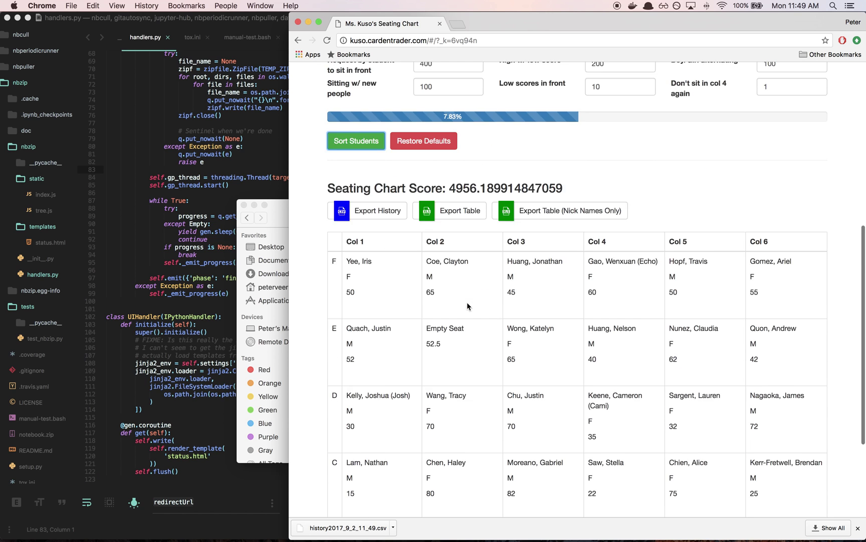
scroll(496, 306, up, 12)
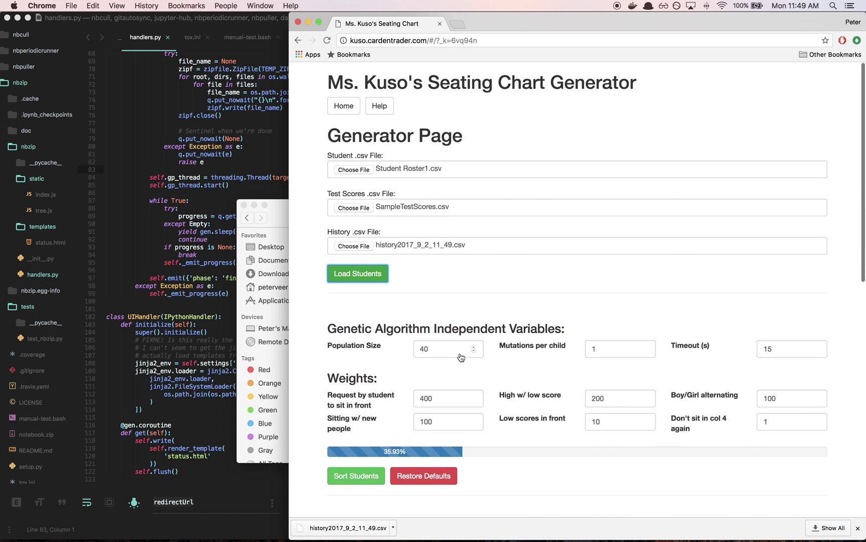
scroll(456, 350, down, 10)
scroll(505, 325, up, 10)
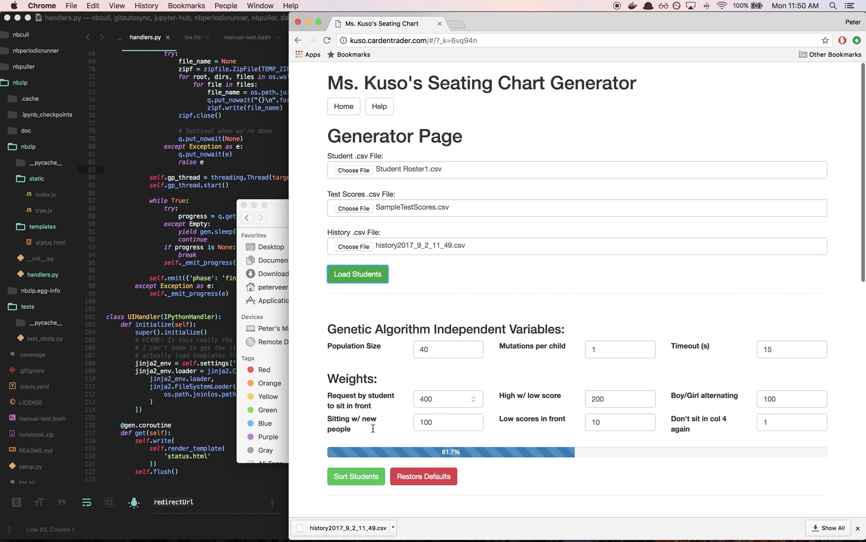
scroll(373, 428, down, 10)
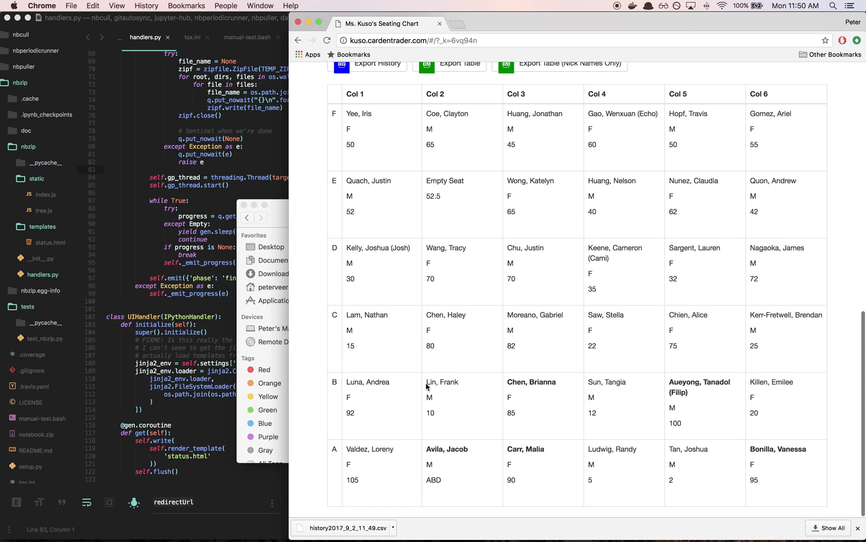
scroll(426, 384, up, 10)
scroll(426, 386, down, 1)
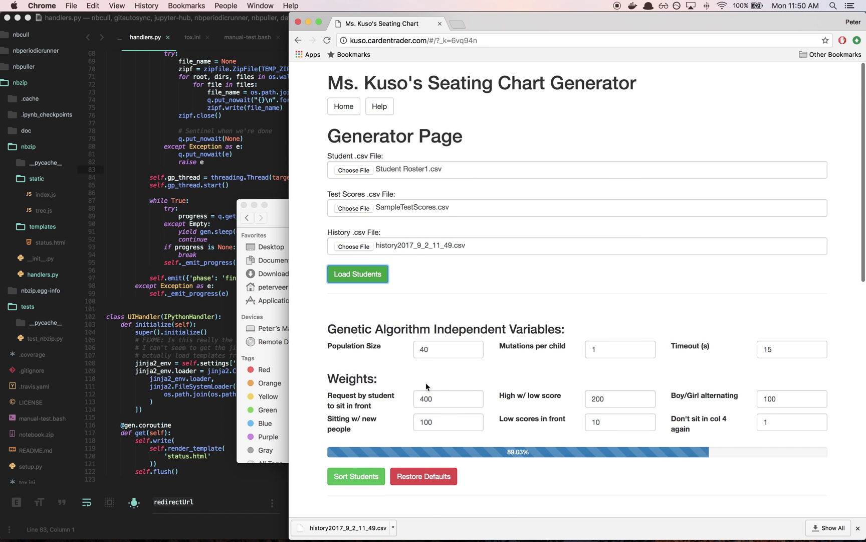
scroll(426, 386, down, 10)
scroll(426, 386, up, 10)
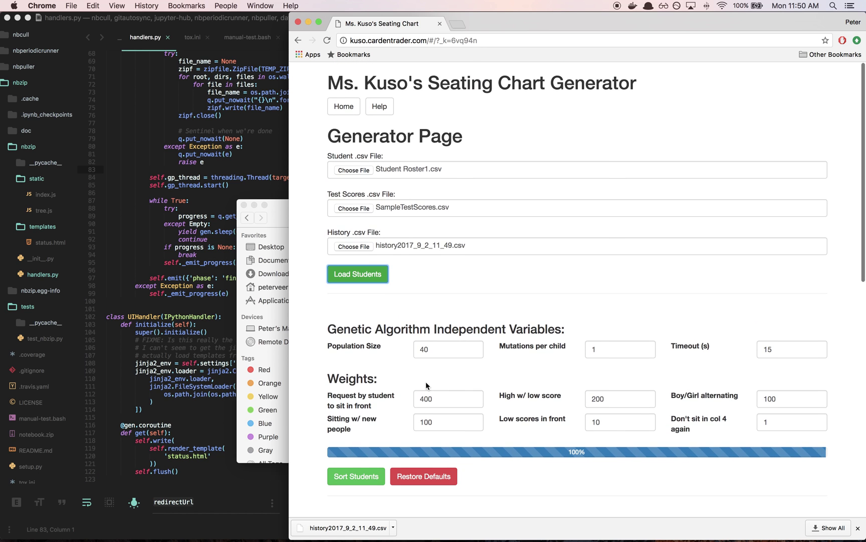
scroll(398, 340, down, 10)
scroll(388, 321, up, 10)
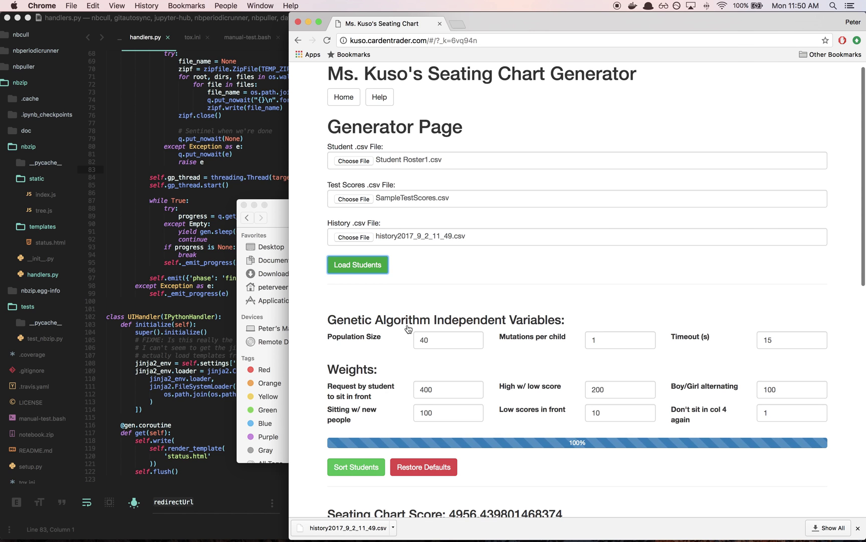
Run Sort Students again to produce a new chart scoring 4941.30546384832
scroll(409, 329, down, 10)
scroll(473, 274, up, 2)
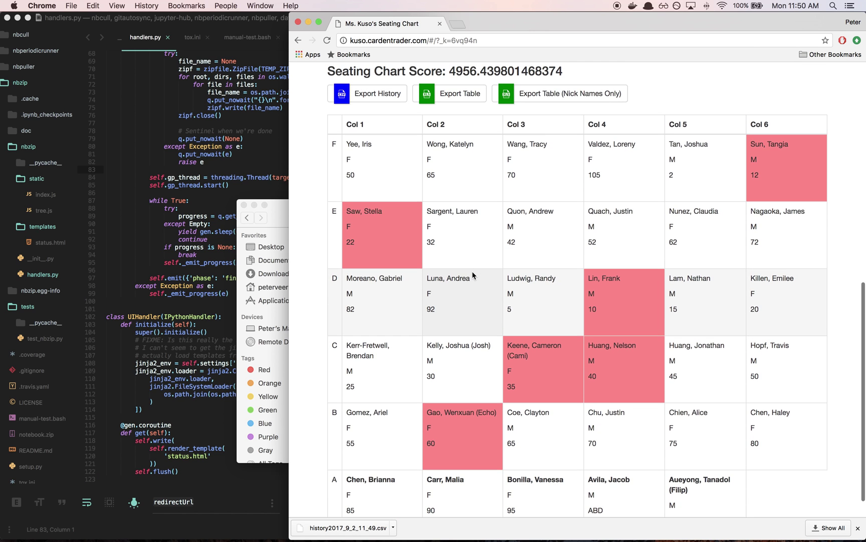
scroll(609, 319, up, 5)
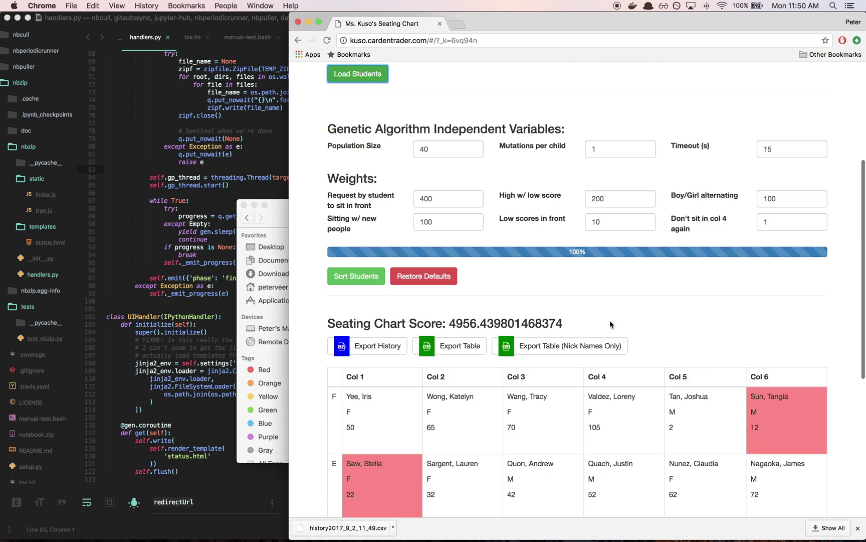
scroll(609, 324, up, 4)
click(352, 474)
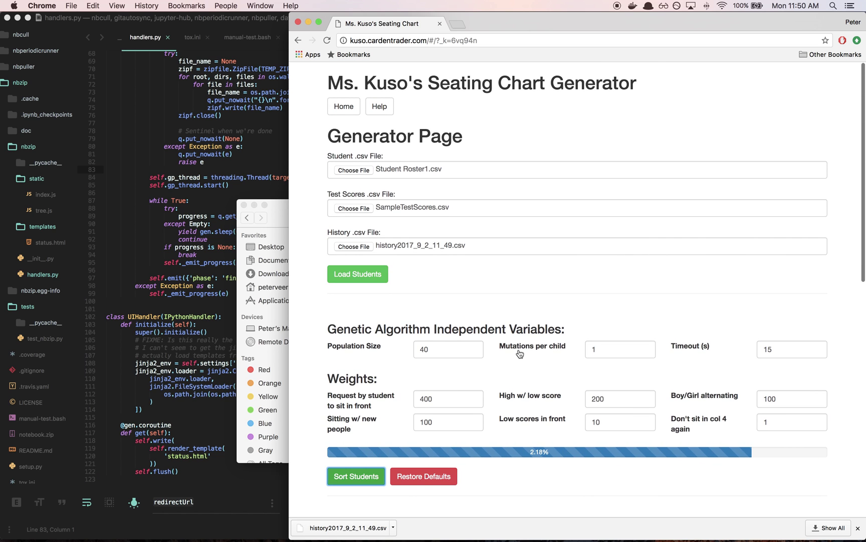
scroll(520, 354, down, 10)
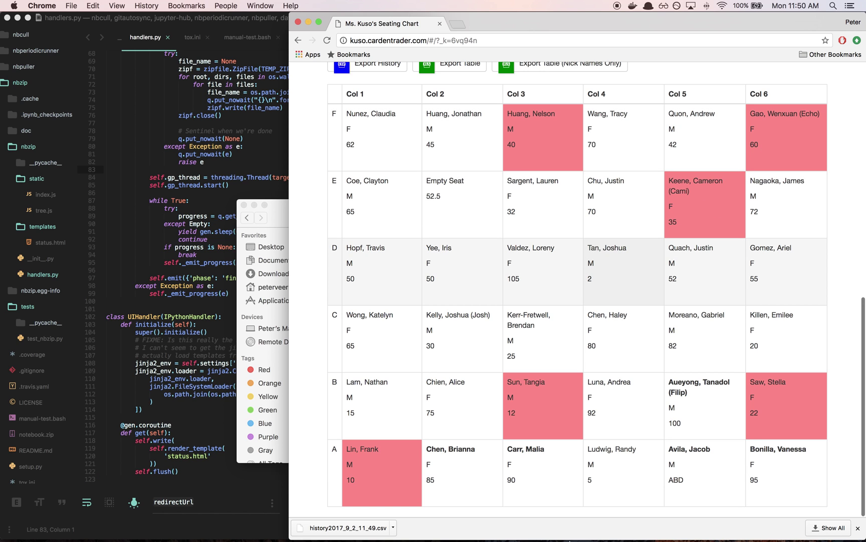
scroll(443, 296, up, 4)
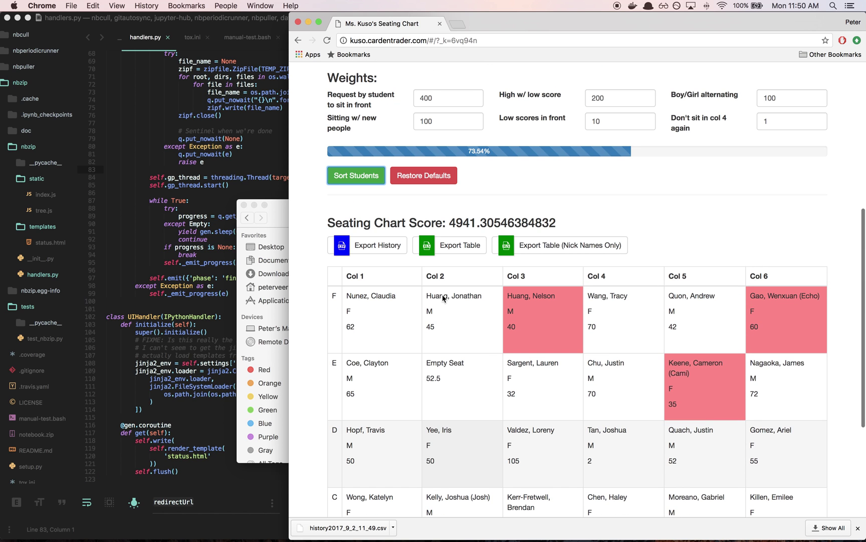
scroll(442, 294, down, 5)
scroll(643, 224, up, 5)
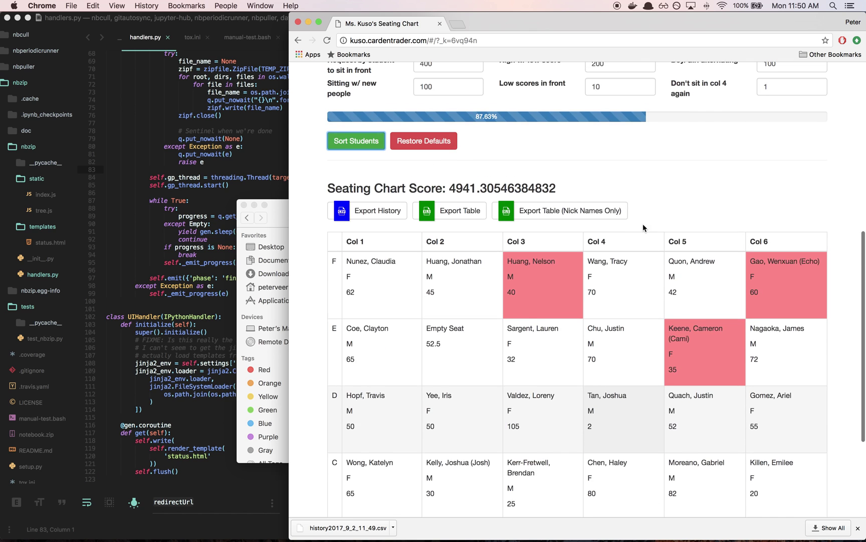
Check the Don't sit in col 4 again weight and the front-seat request weight of 400
click(775, 122)
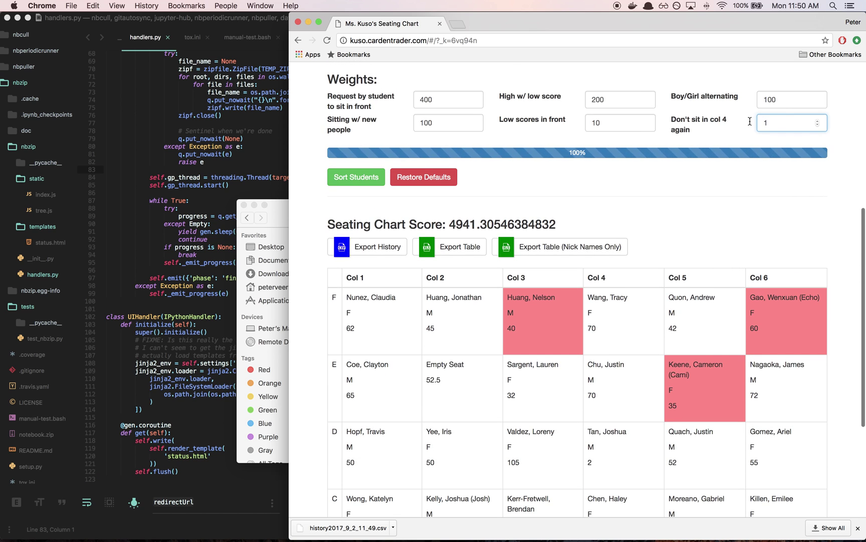
double_click(766, 123)
double_click(423, 99)
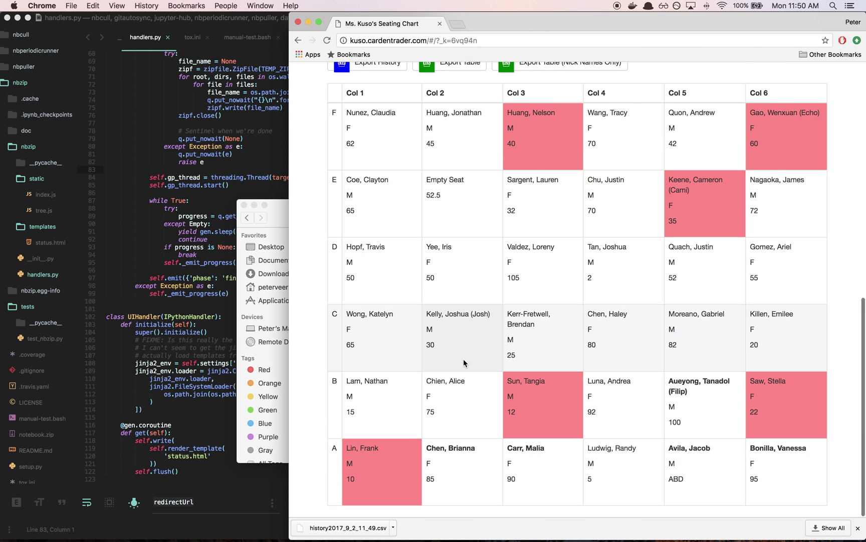
scroll(532, 328, up, 4)
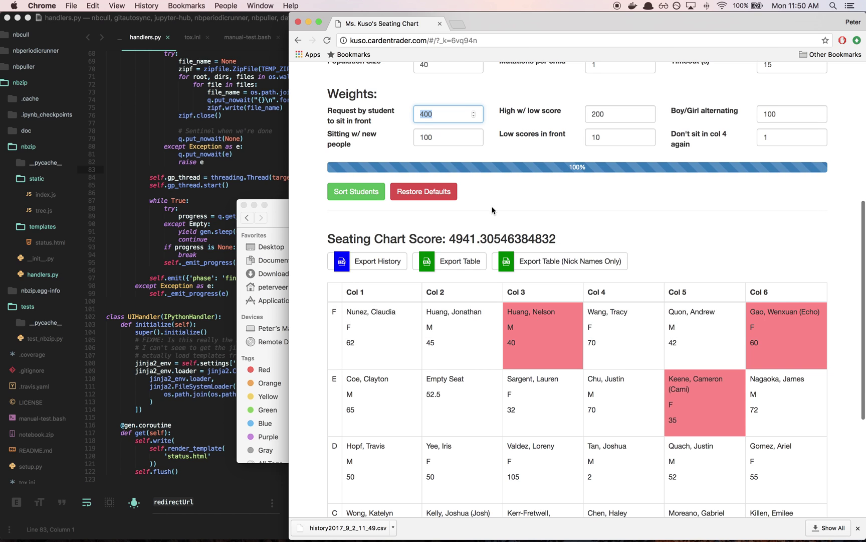
click(445, 134)
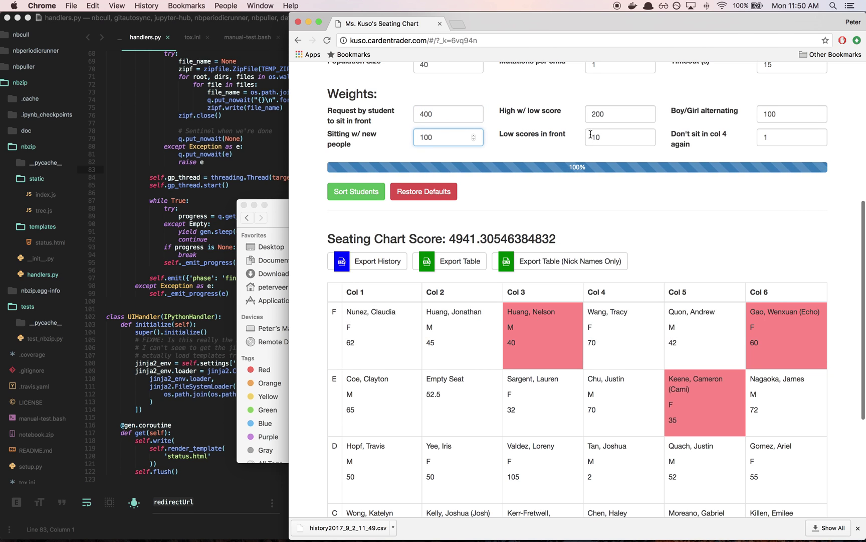
scroll(623, 282, down, 1)
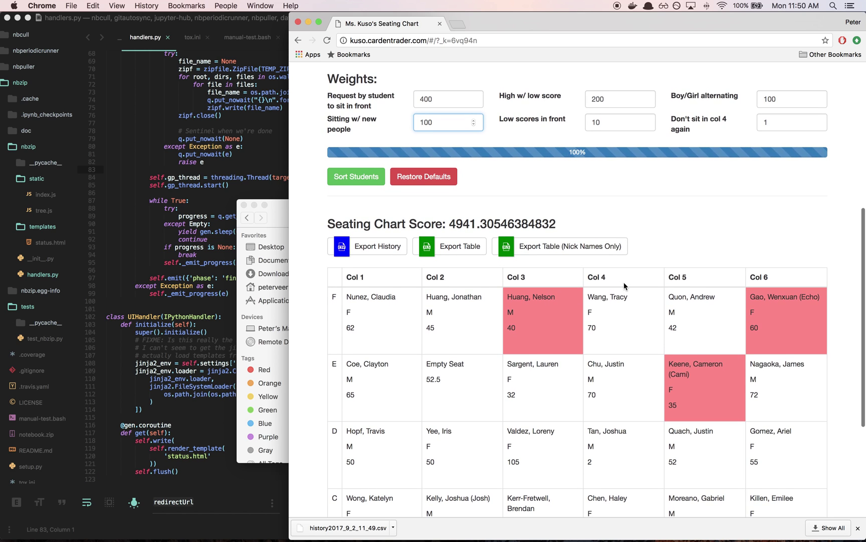
scroll(624, 285, down, 1)
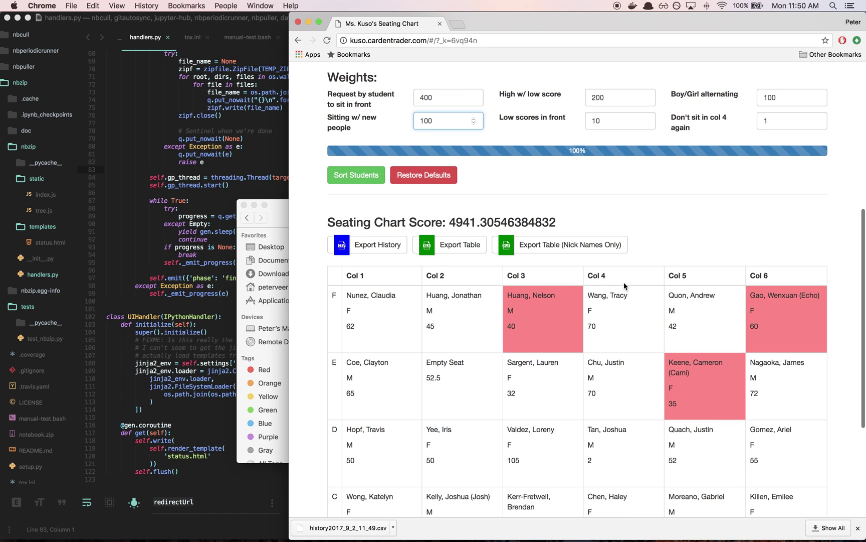
scroll(623, 285, down, 5)
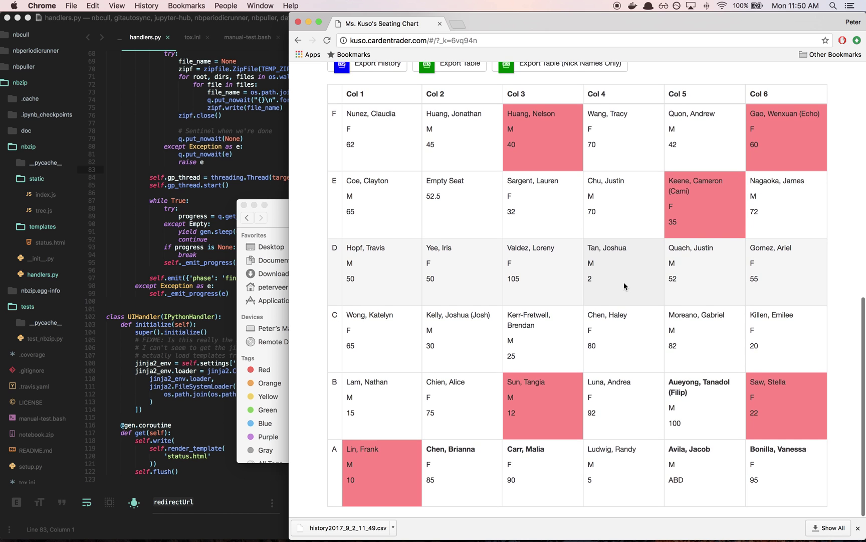
scroll(624, 285, up, 5)
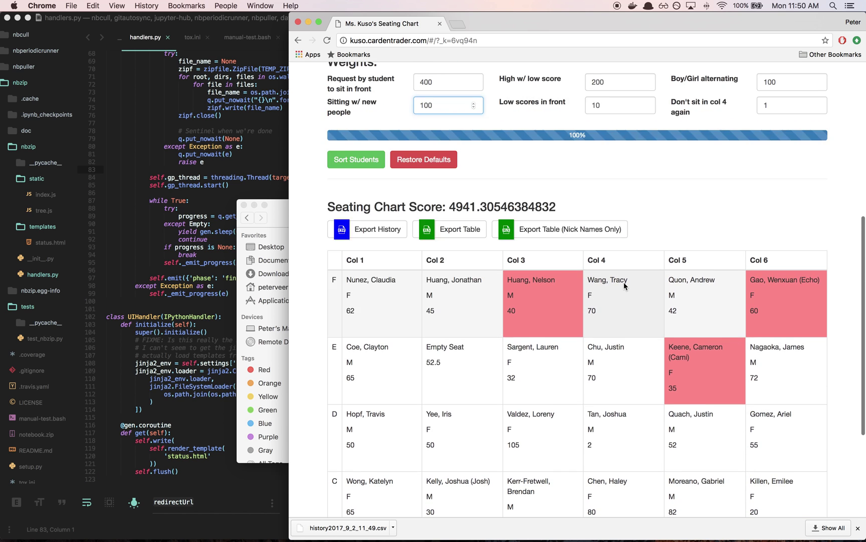
scroll(623, 282, up, 2)
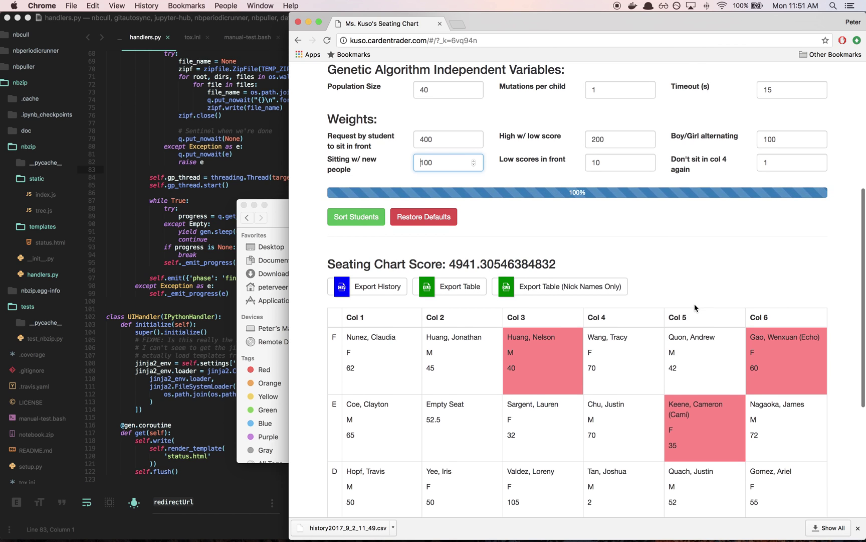
scroll(695, 303, down, 5)
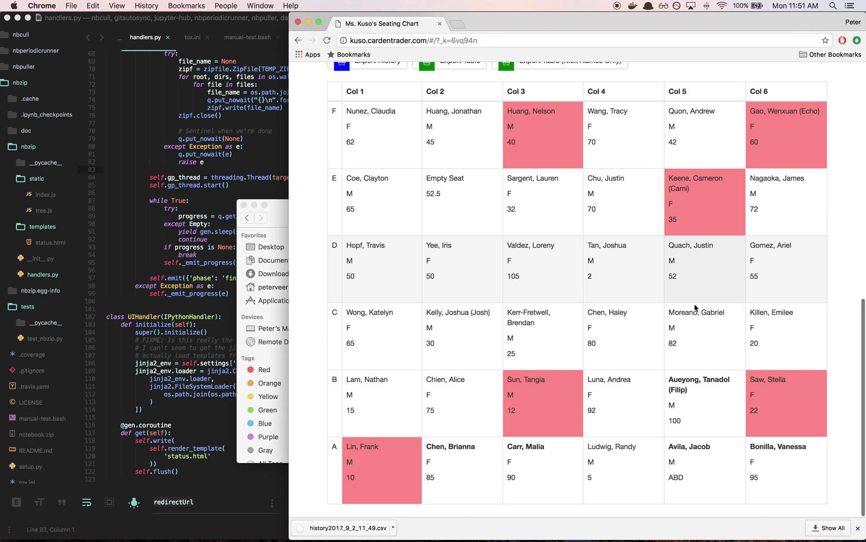
scroll(702, 451, down, 2)
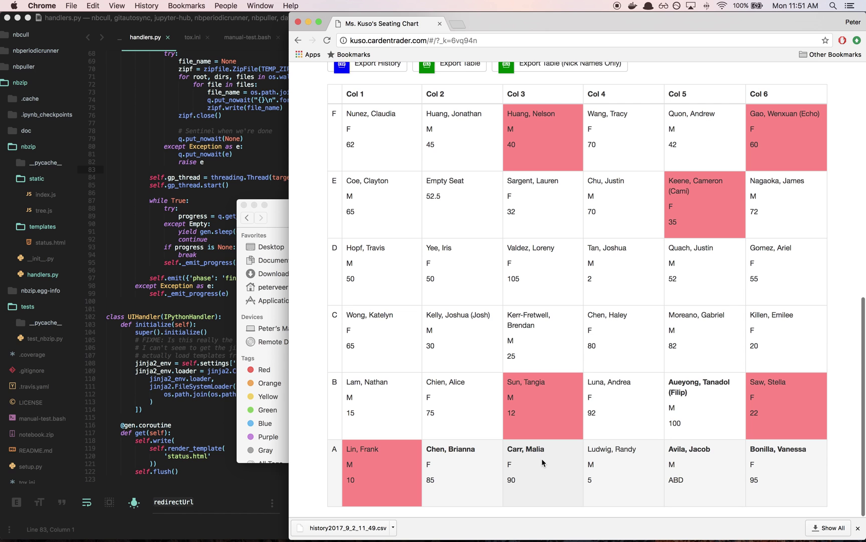
scroll(588, 338, up, 1)
scroll(588, 338, up, 10)
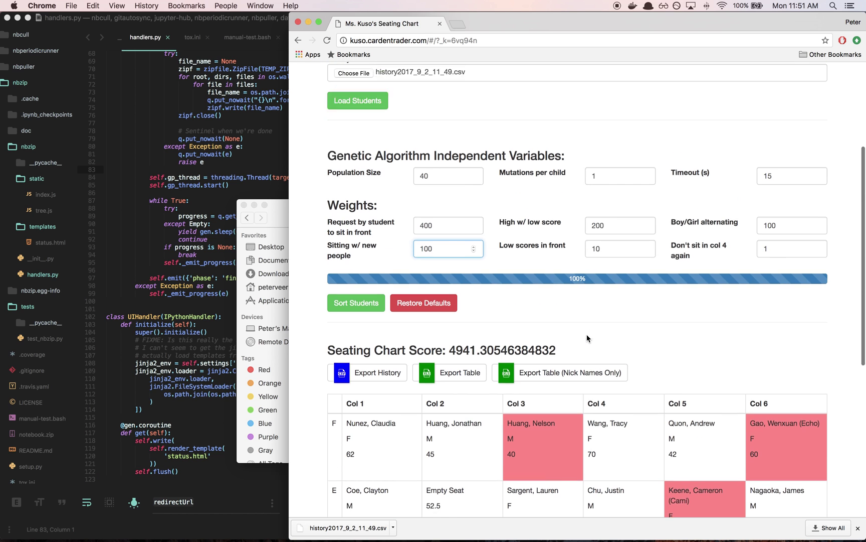
scroll(588, 338, down, 12)
scroll(588, 338, up, 5)
scroll(586, 334, up, 5)
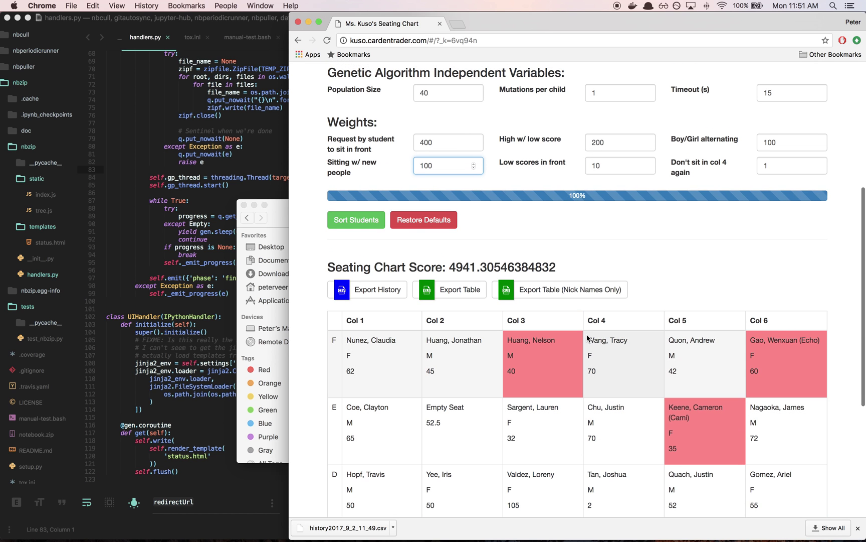
click(417, 166)
drag(441, 165, 389, 166)
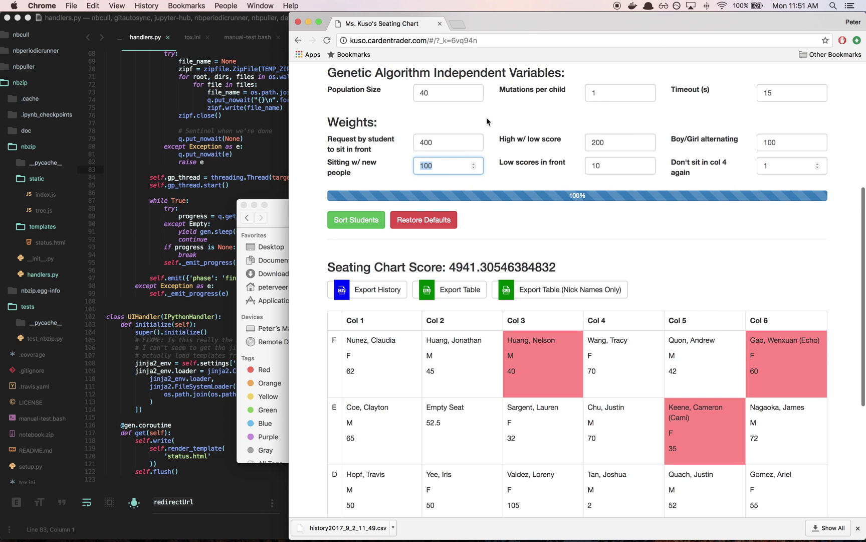
scroll(605, 350, down, 10)
scroll(606, 350, up, 9)
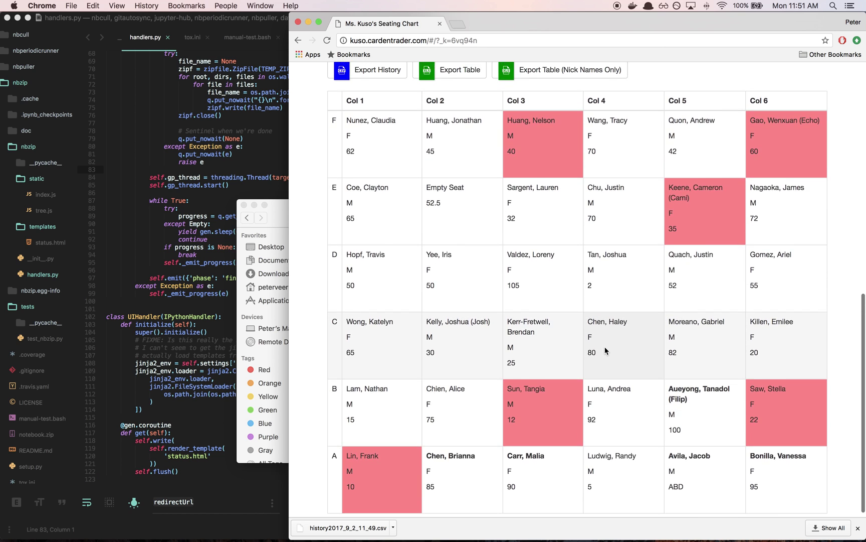
scroll(617, 340, up, 6)
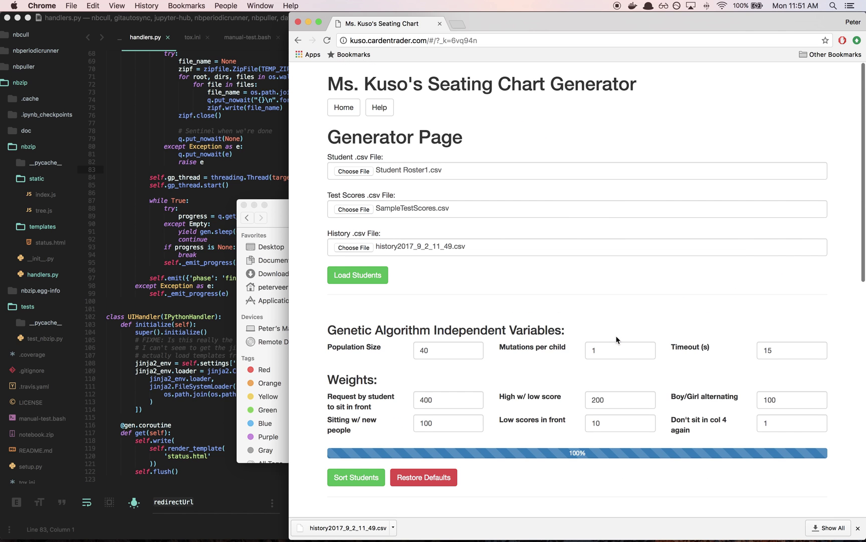
scroll(617, 339, down, 3)
scroll(617, 340, down, 8)
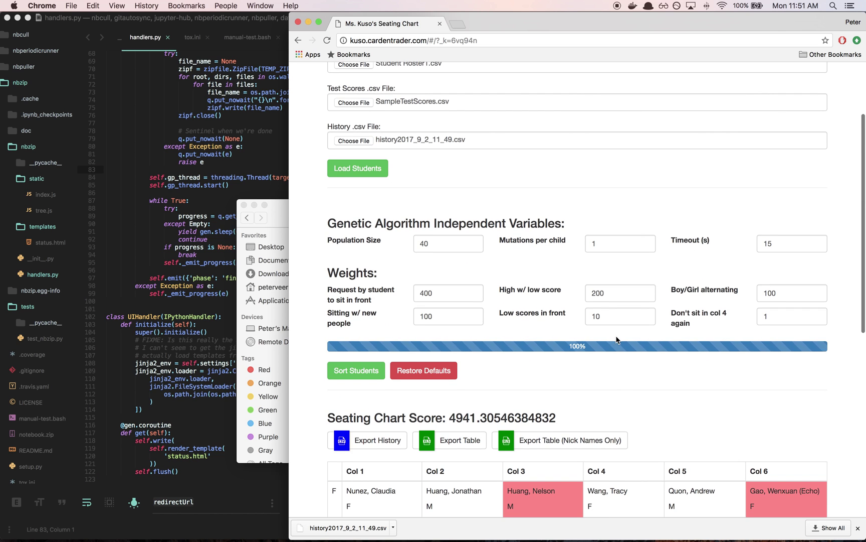
scroll(581, 251, up, 3)
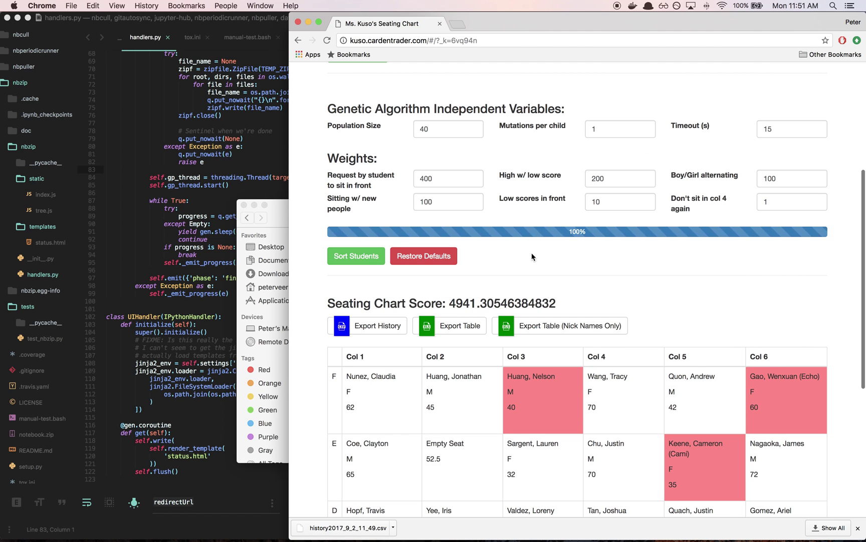
scroll(535, 268, down, 10)
scroll(534, 268, up, 2)
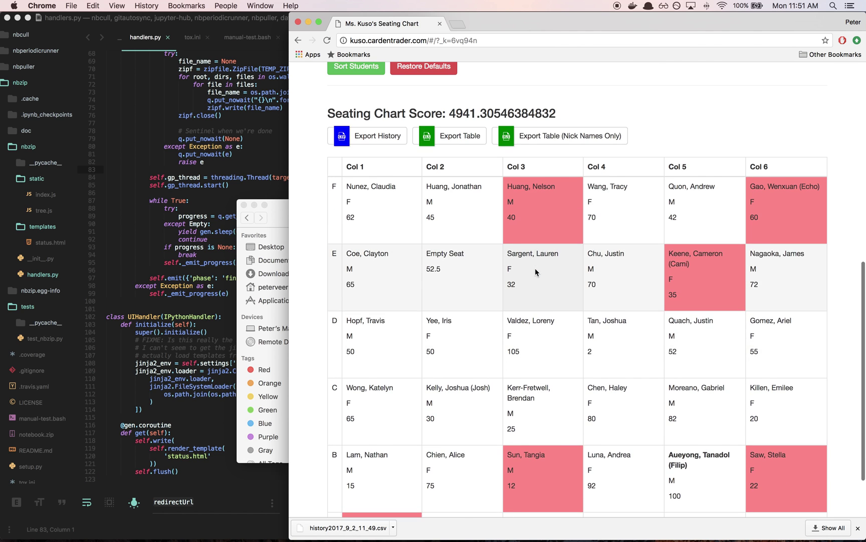
scroll(588, 321, down, 5)
scroll(587, 317, up, 14)
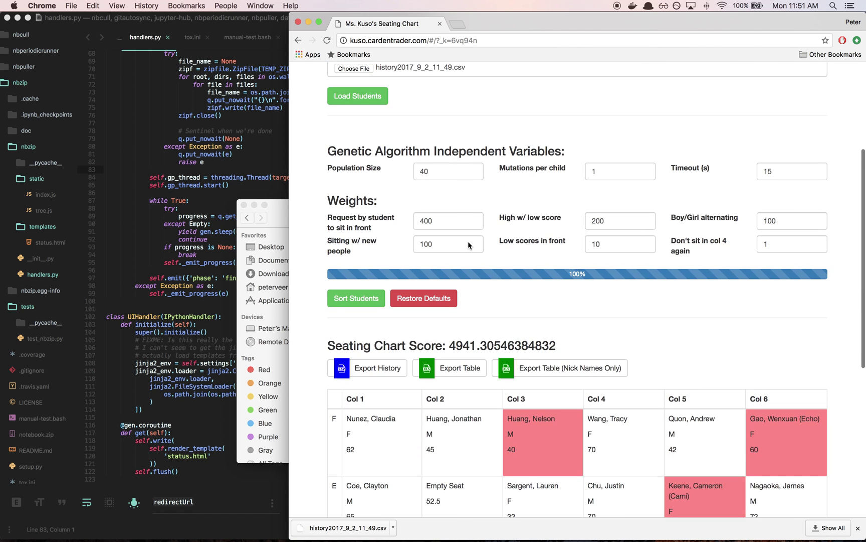
double_click(425, 171)
triple_click(410, 152)
click(461, 151)
scroll(461, 151, down, 1)
drag(451, 328, 572, 329)
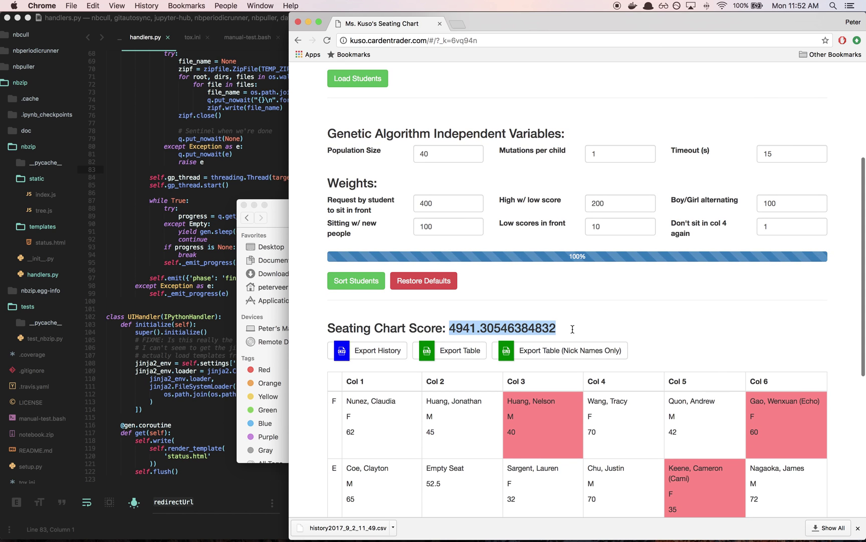
scroll(651, 364, down, 6)
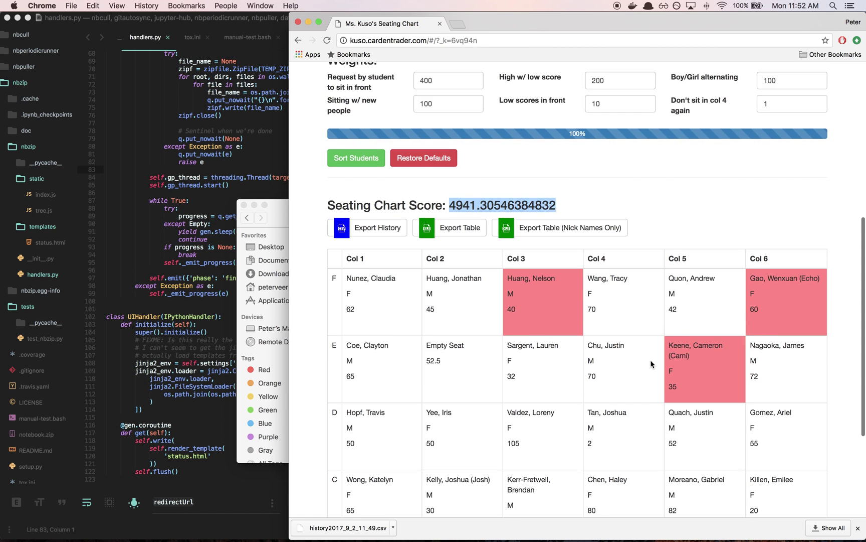
scroll(651, 363, up, 5)
scroll(651, 364, up, 3)
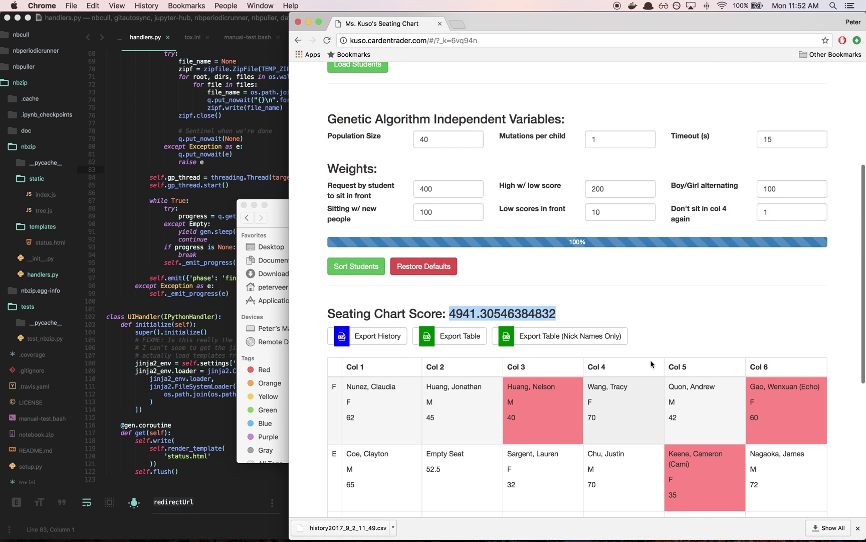
scroll(650, 363, down, 1)
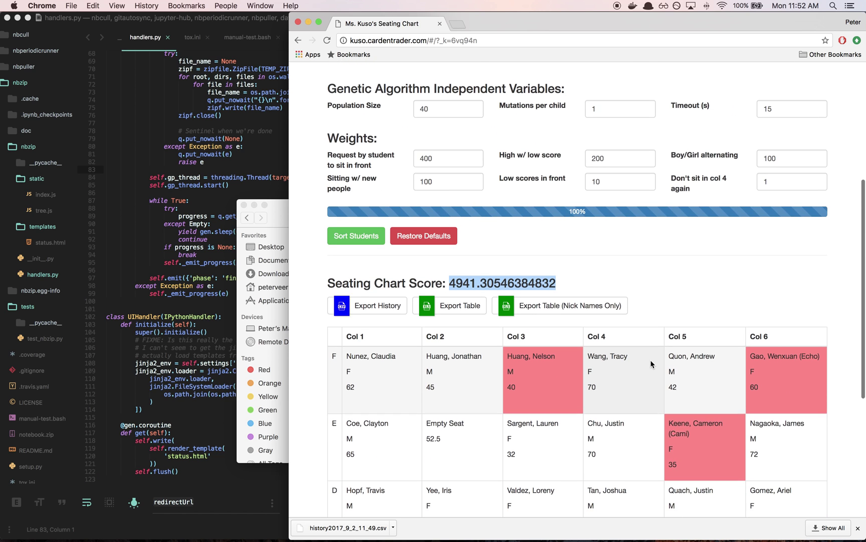
scroll(651, 364, up, 1)
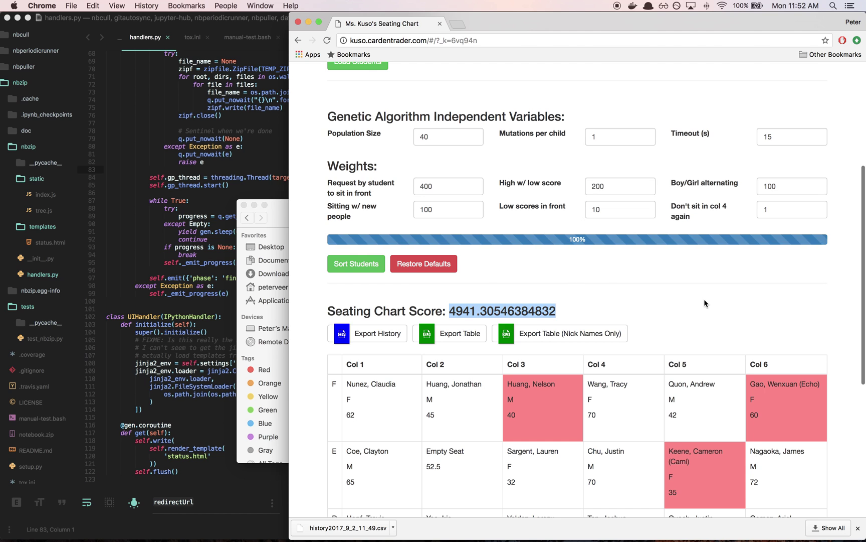
scroll(702, 300, down, 1)
scroll(704, 302, up, 1)
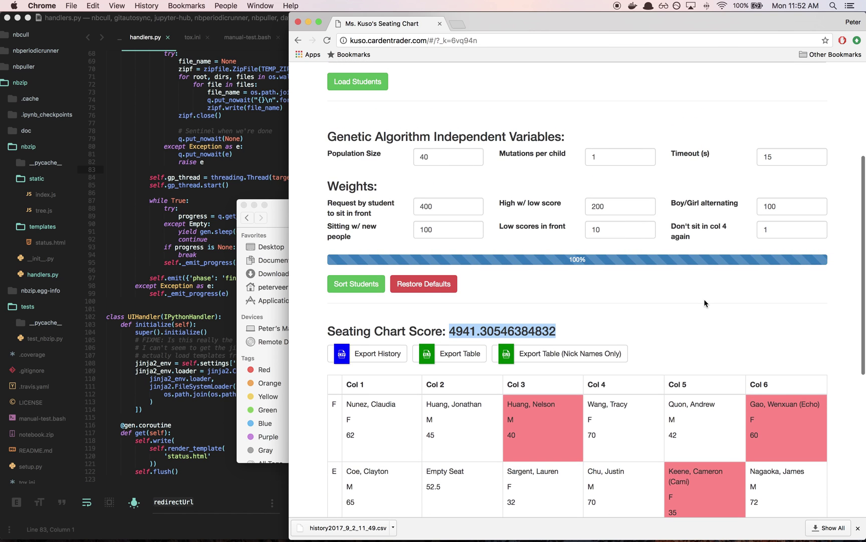
scroll(705, 303, down, 2)
scroll(704, 303, down, 5)
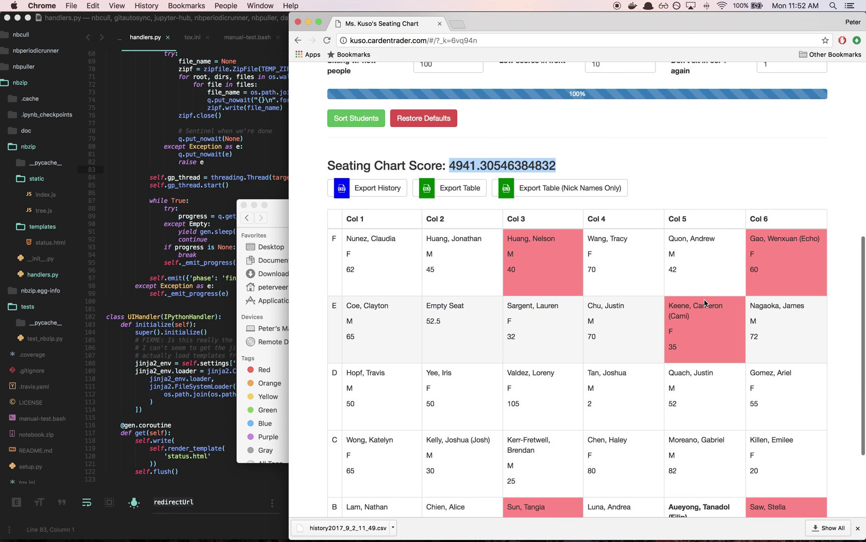
scroll(704, 303, up, 5)
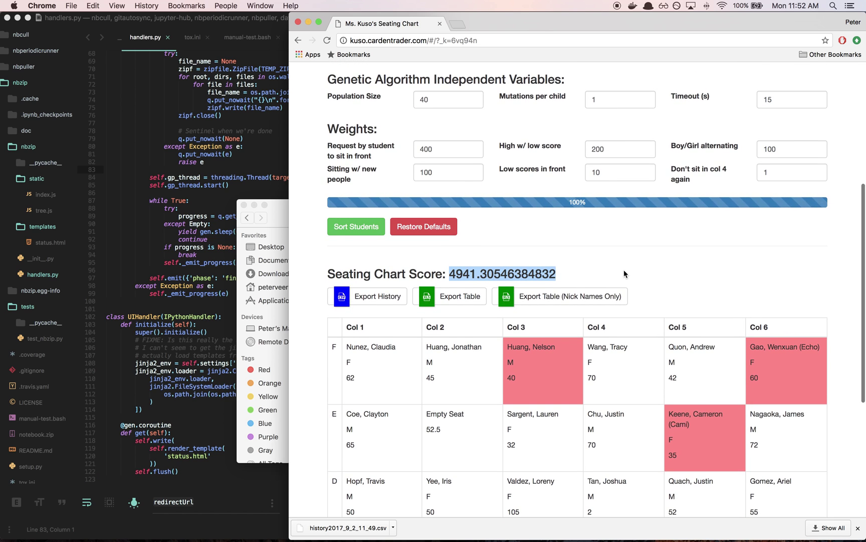
scroll(623, 269, up, 2)
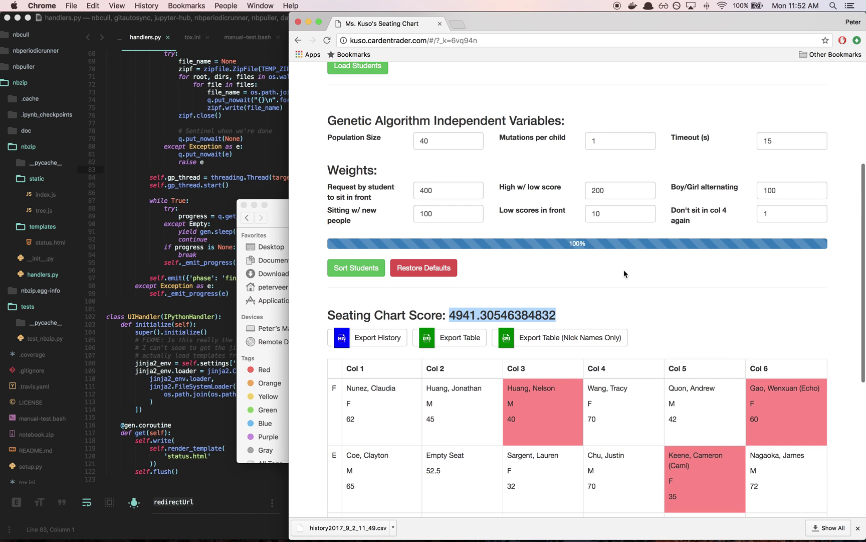
scroll(625, 273, up, 2)
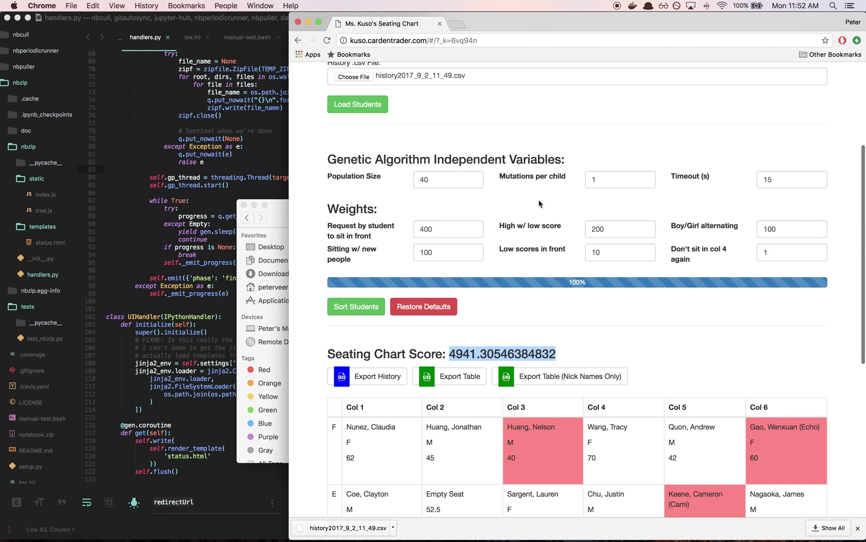
scroll(478, 258, down, 1)
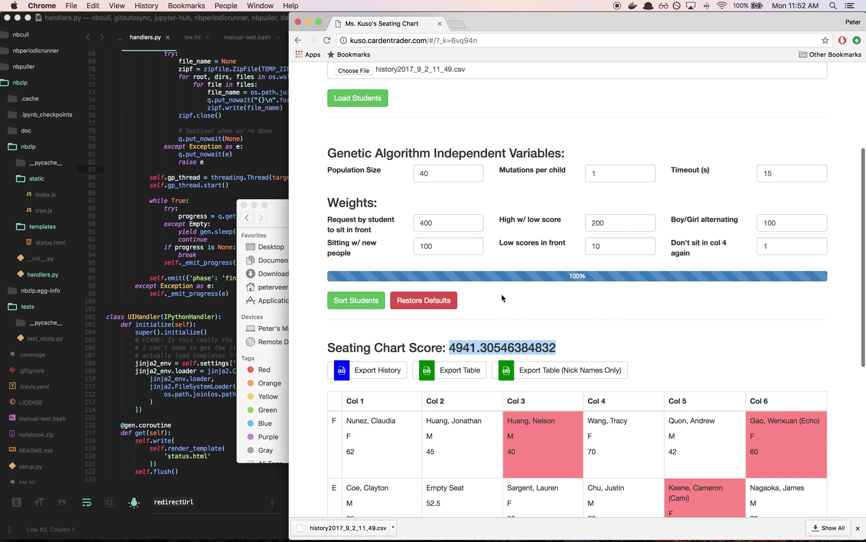
click(451, 178)
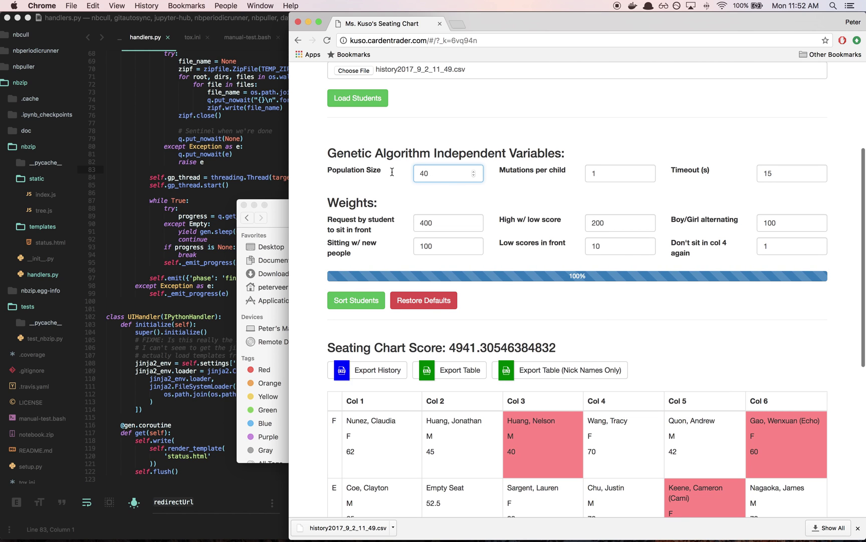
key(super+a)
scroll(538, 193, down, 3)
scroll(538, 193, up, 2)
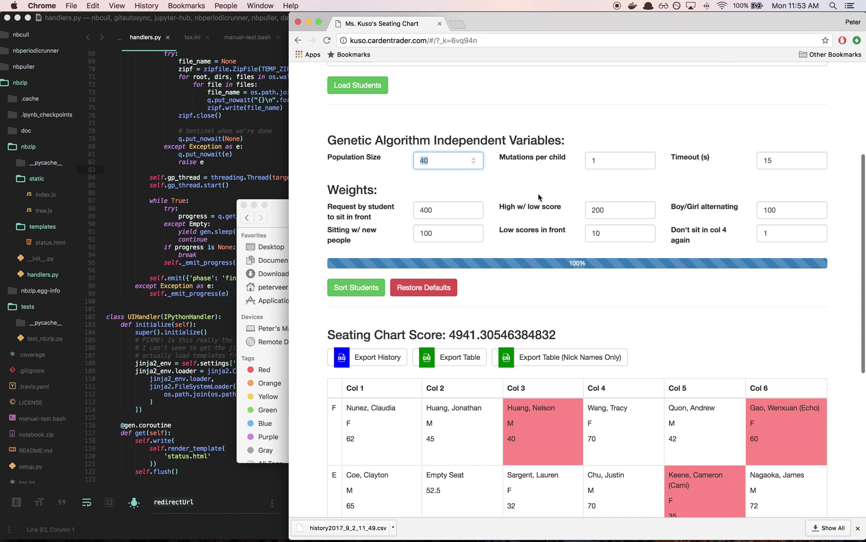
scroll(539, 196, up, 1)
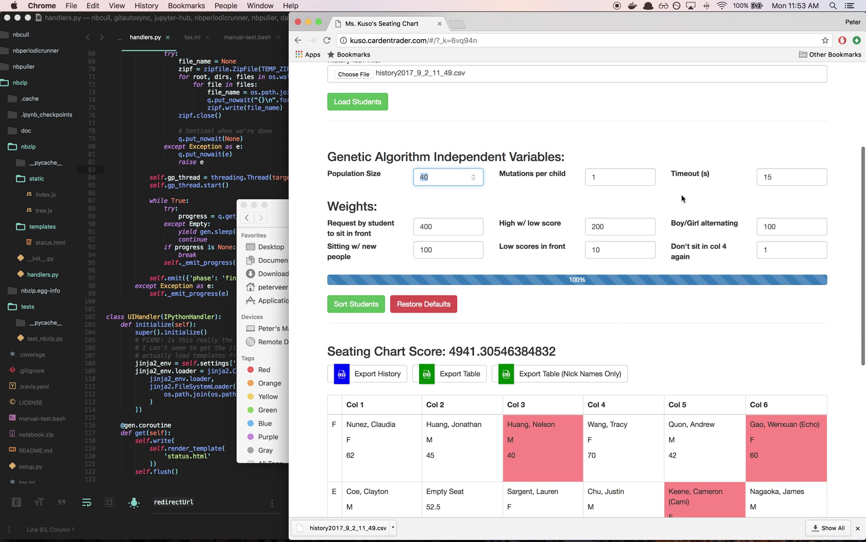
click(782, 174)
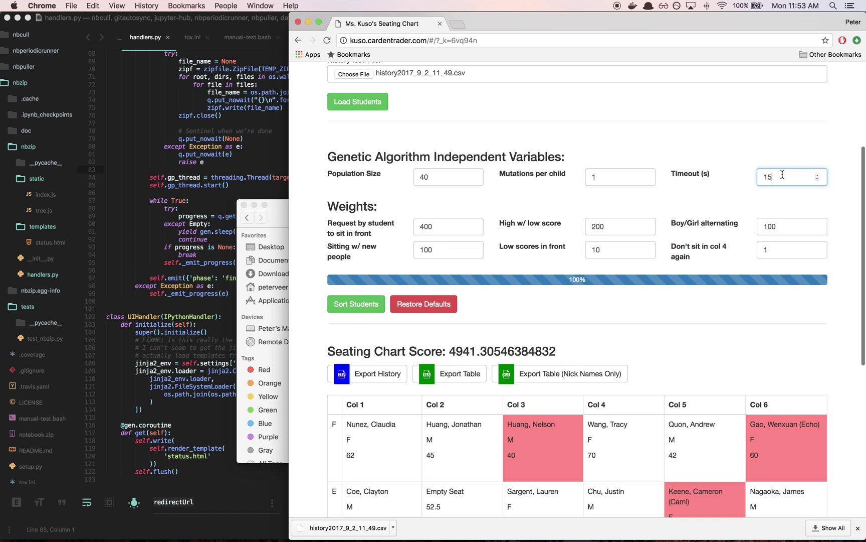
scroll(746, 208, down, 12)
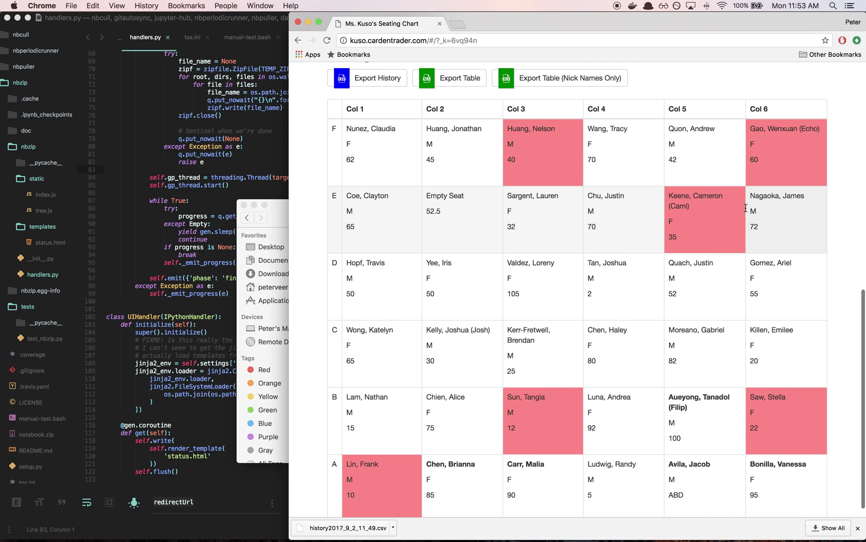
scroll(746, 208, up, 9)
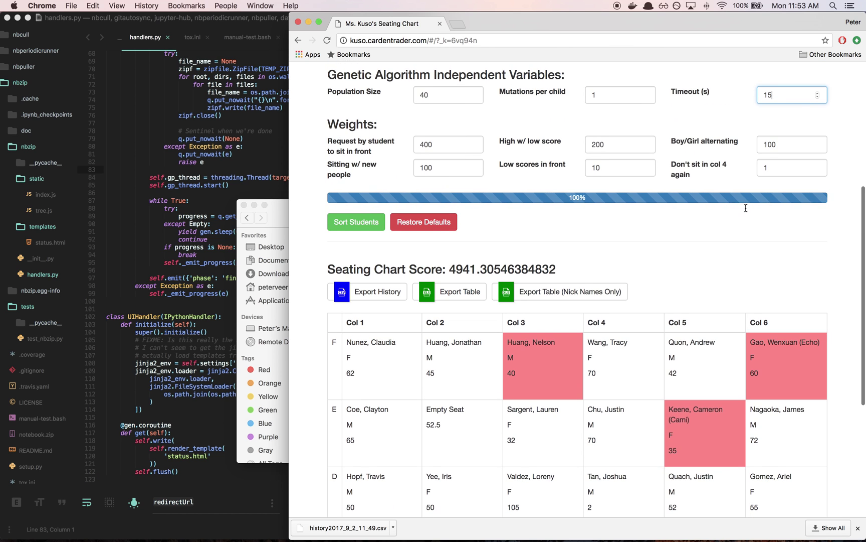
click(620, 96)
scroll(620, 95, up, 1)
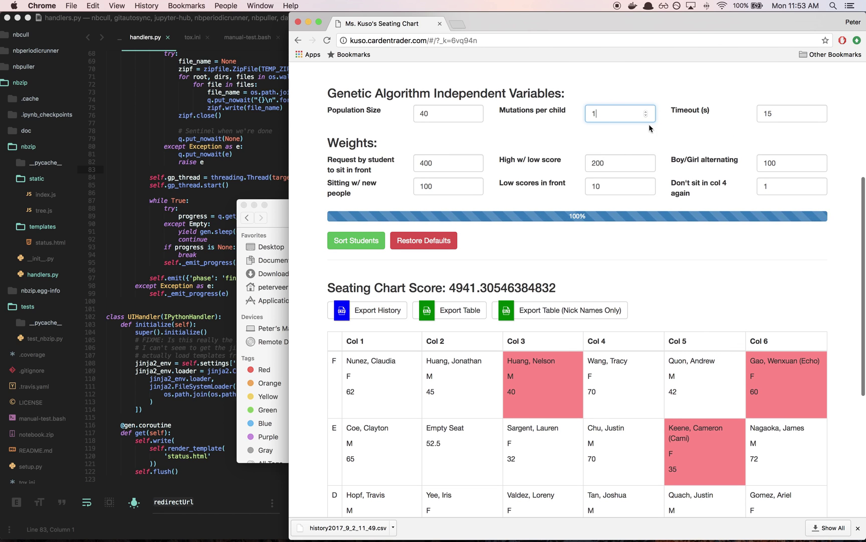
scroll(596, 145, down, 1)
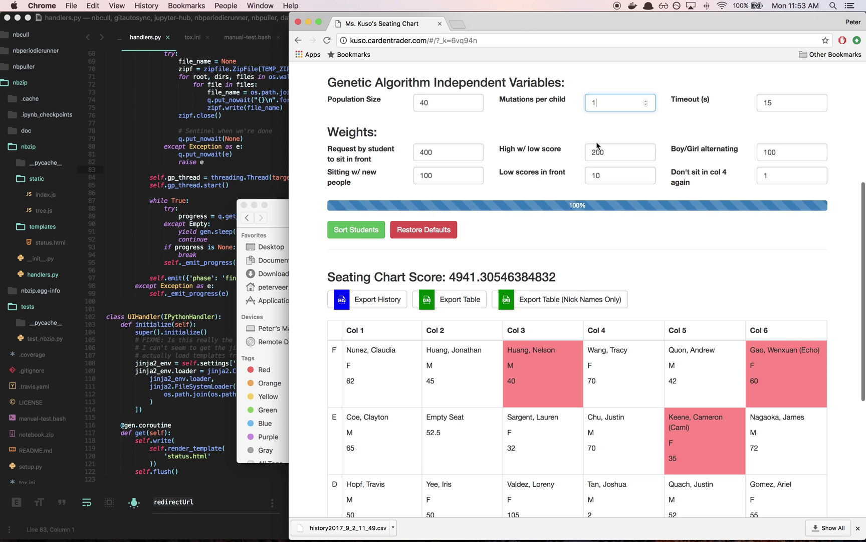
scroll(608, 228, down, 5)
scroll(608, 228, up, 4)
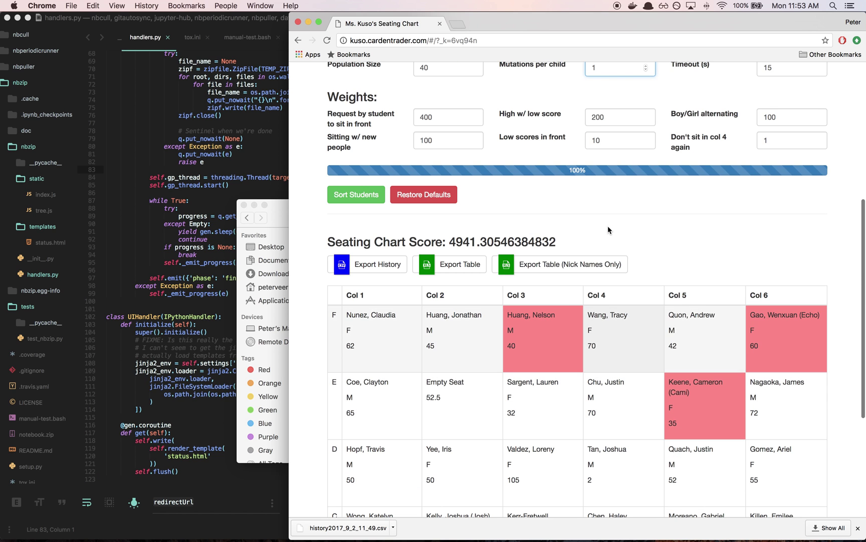
scroll(608, 230, up, 5)
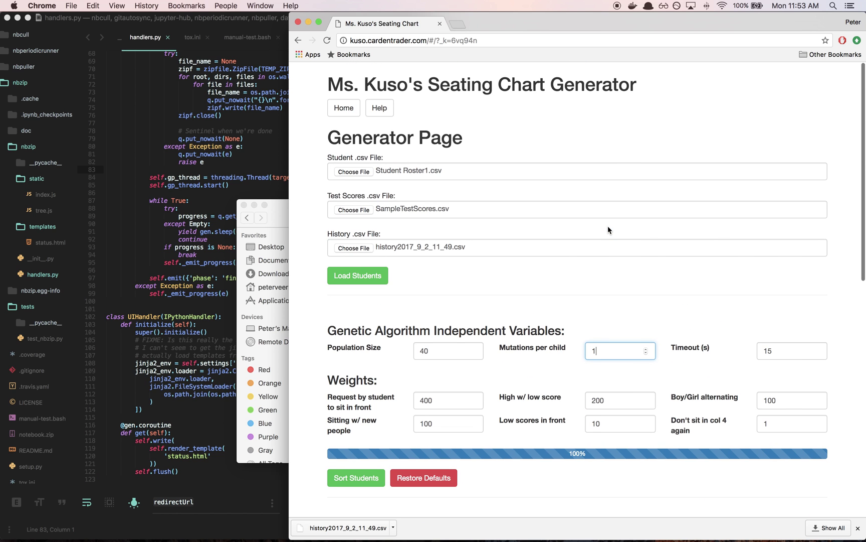
scroll(608, 226, down, 5)
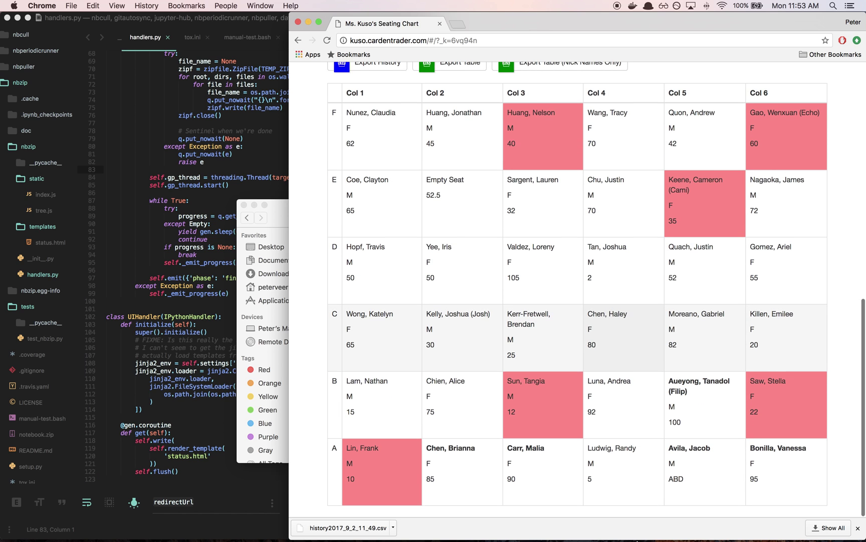
scroll(620, 412, up, 5)
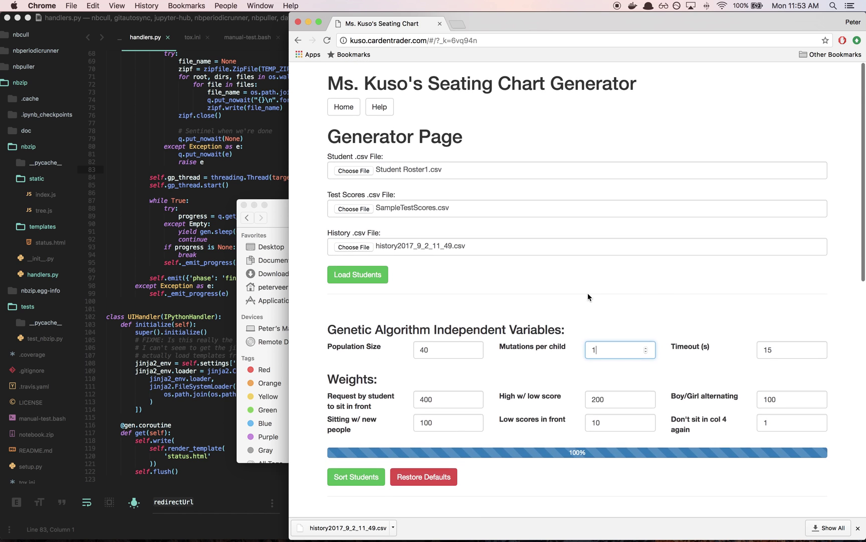